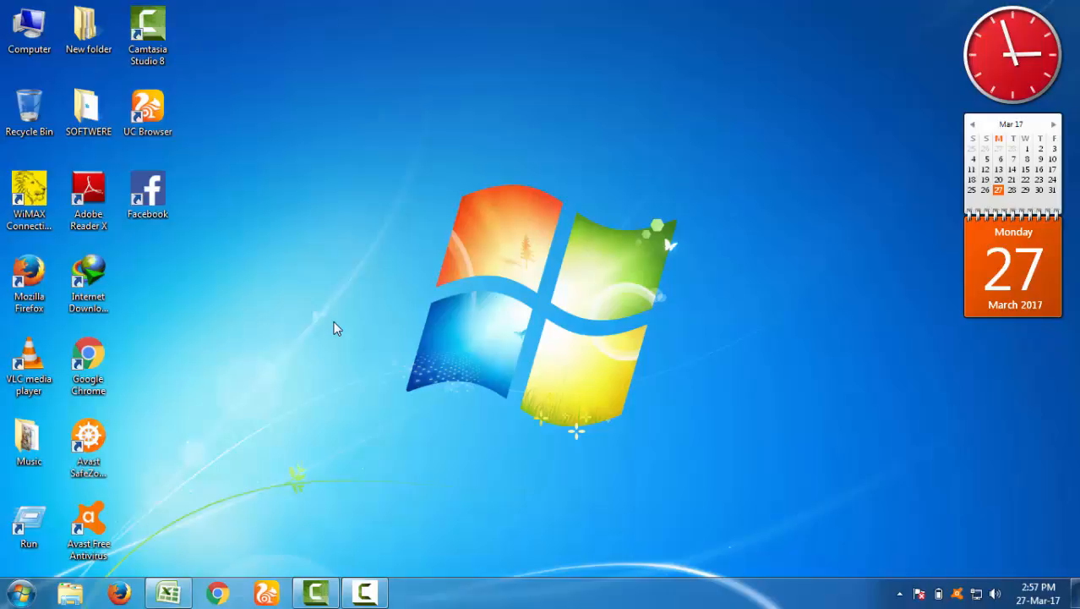
Switch to the Excel workbook and begin a SUMIF formula in merged cell D3 under A+, using B2:B21 as the range
left_click(166, 595)
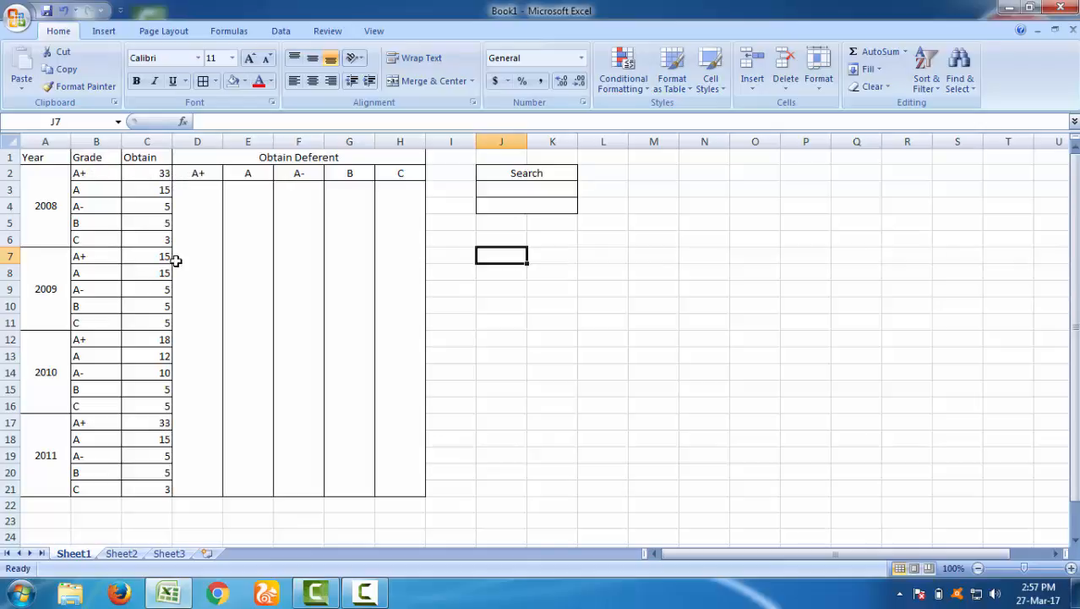
left_click(198, 204)
left_click(313, 82)
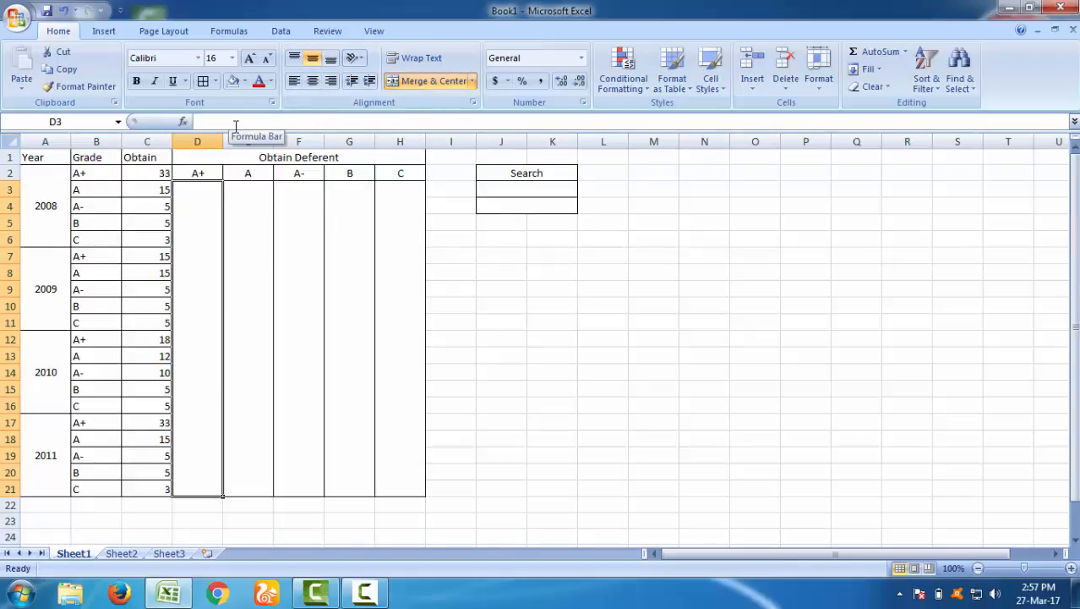
type("=")
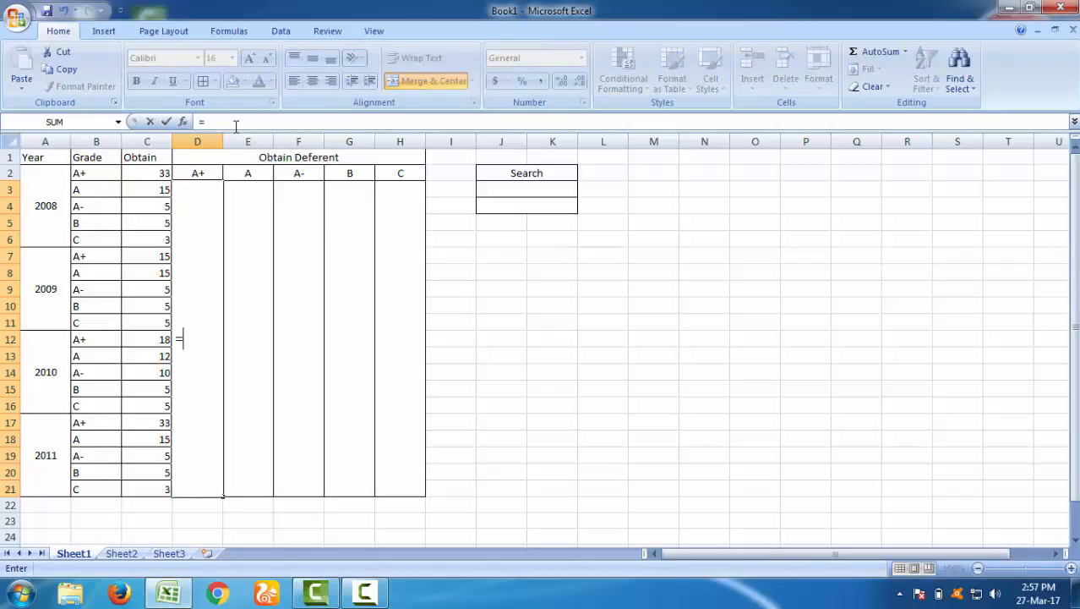
type("SUM")
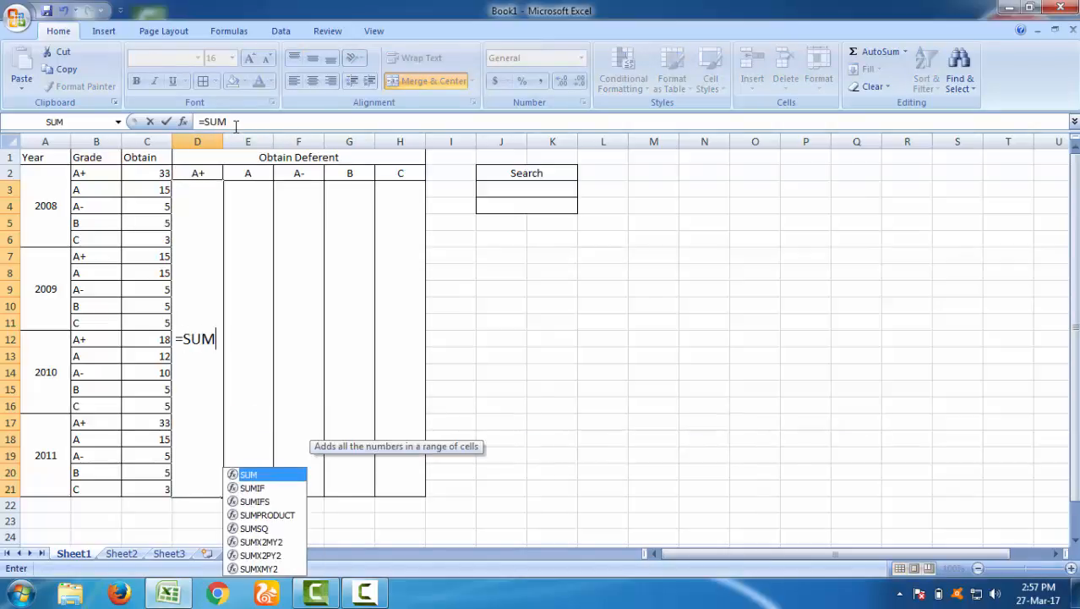
type("IF(")
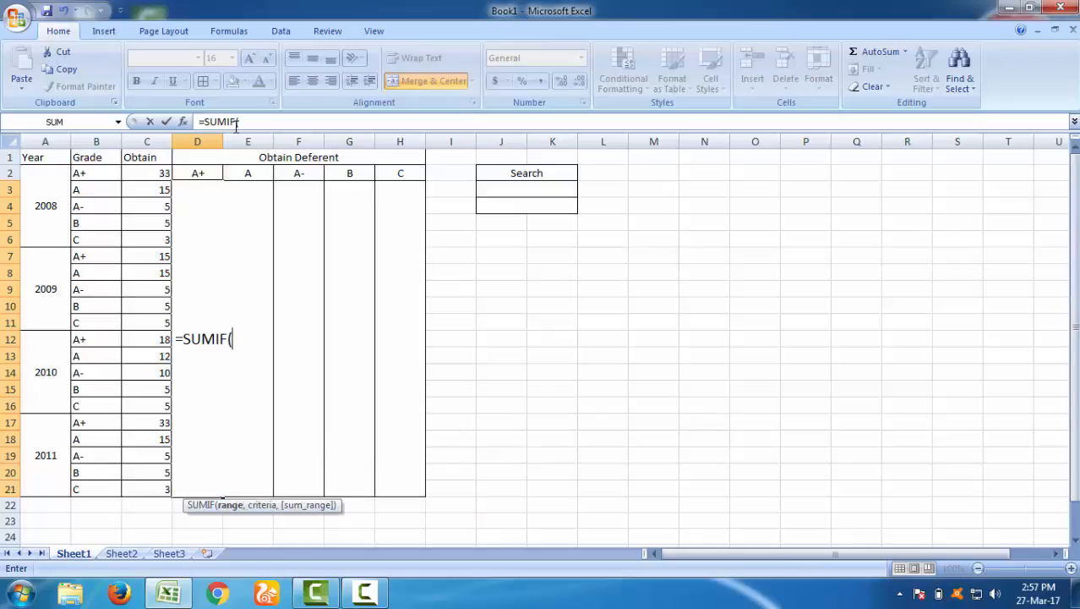
left_click(266, 124)
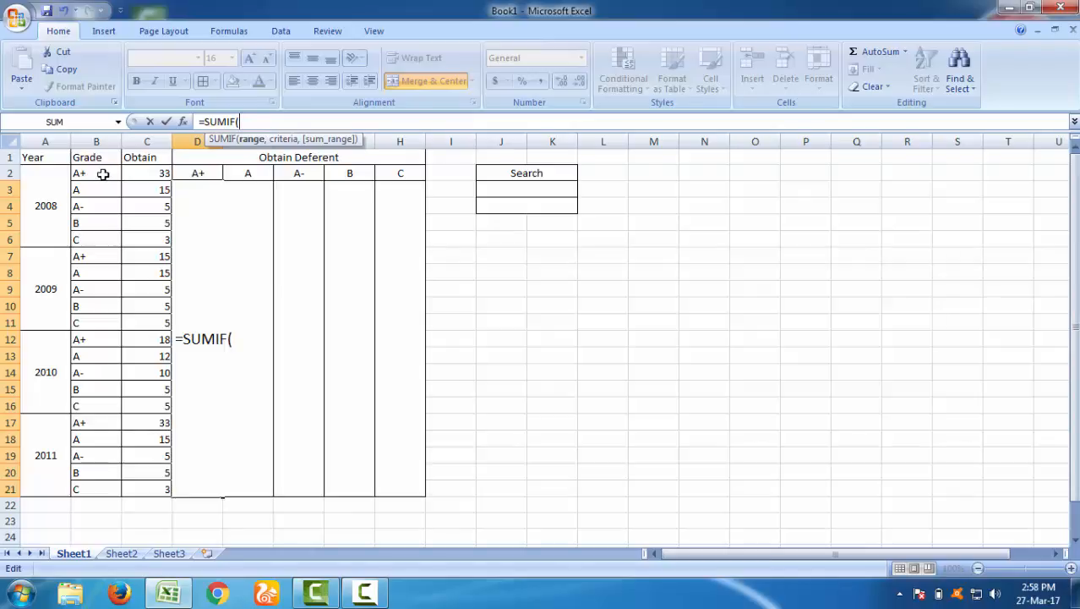
left_click_drag(103, 175, 115, 480)
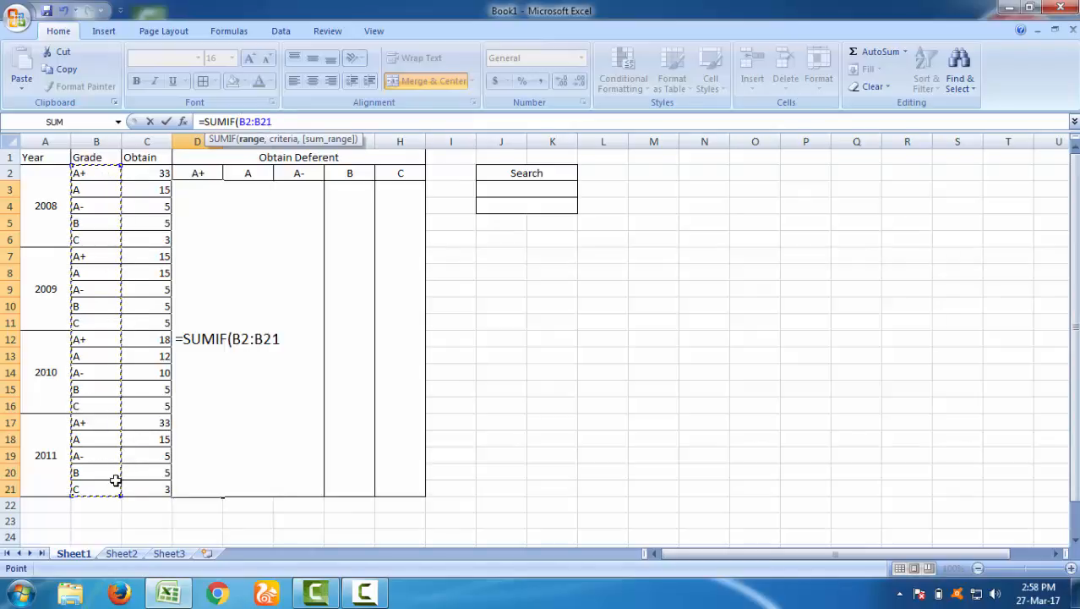
Complete the SUMIF formula in D3 with the quoted criterion "A+" and the sum range C2:C21
type(",")
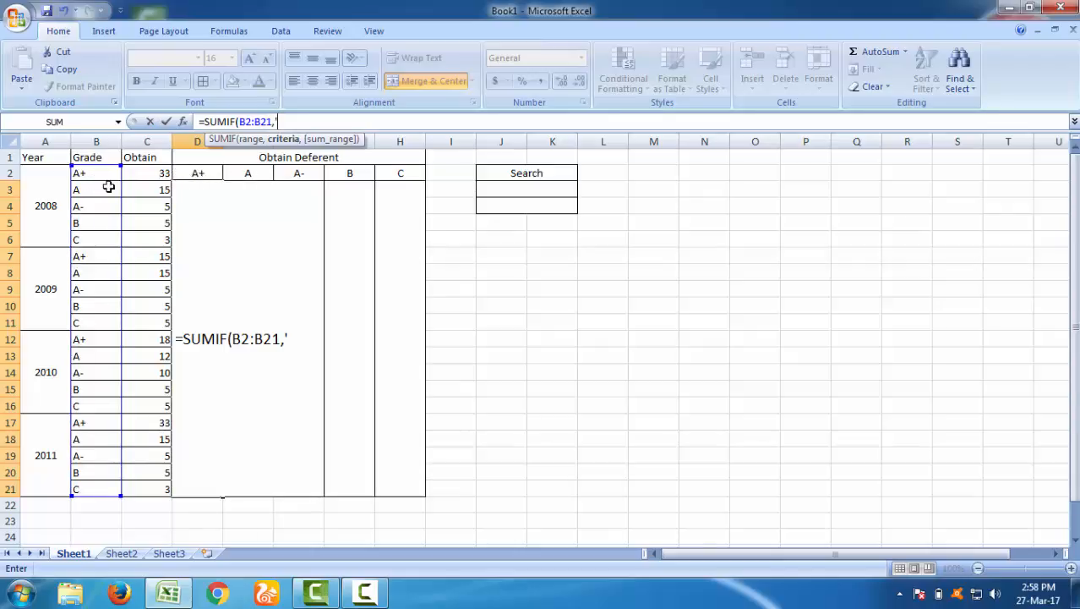
key("BackSpace")
type("\"A+,")
left_click_drag(154, 171, 164, 483)
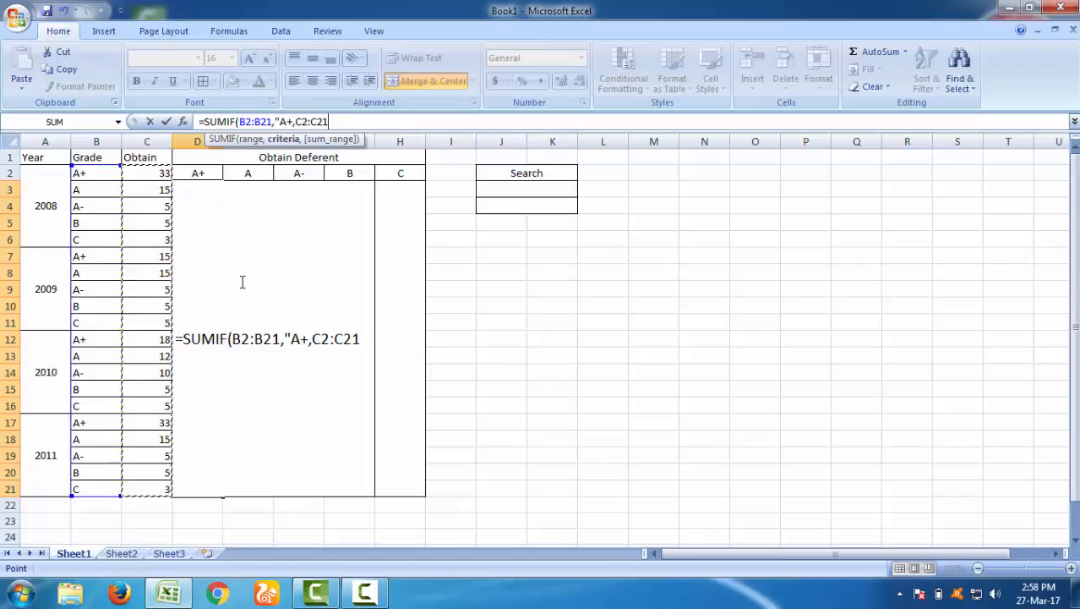
type(")")
key("Return")
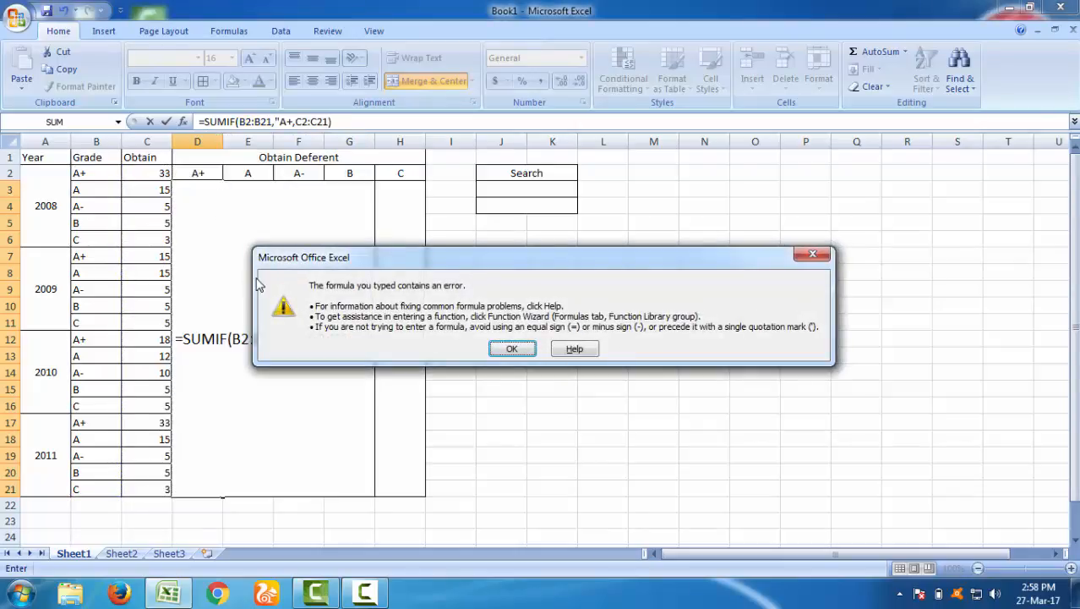
left_click(524, 350)
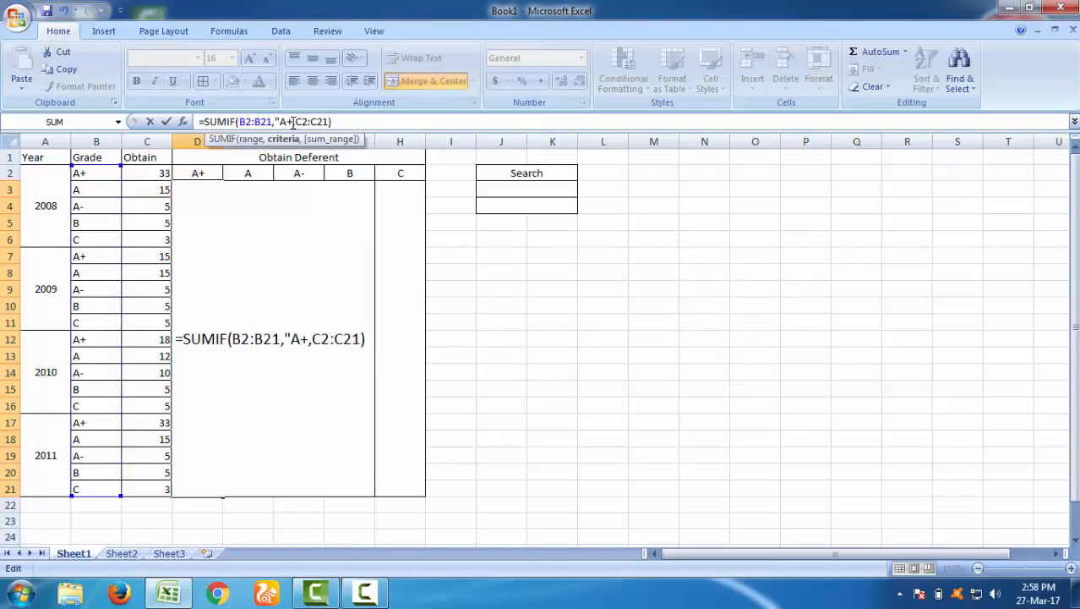
type("\"")
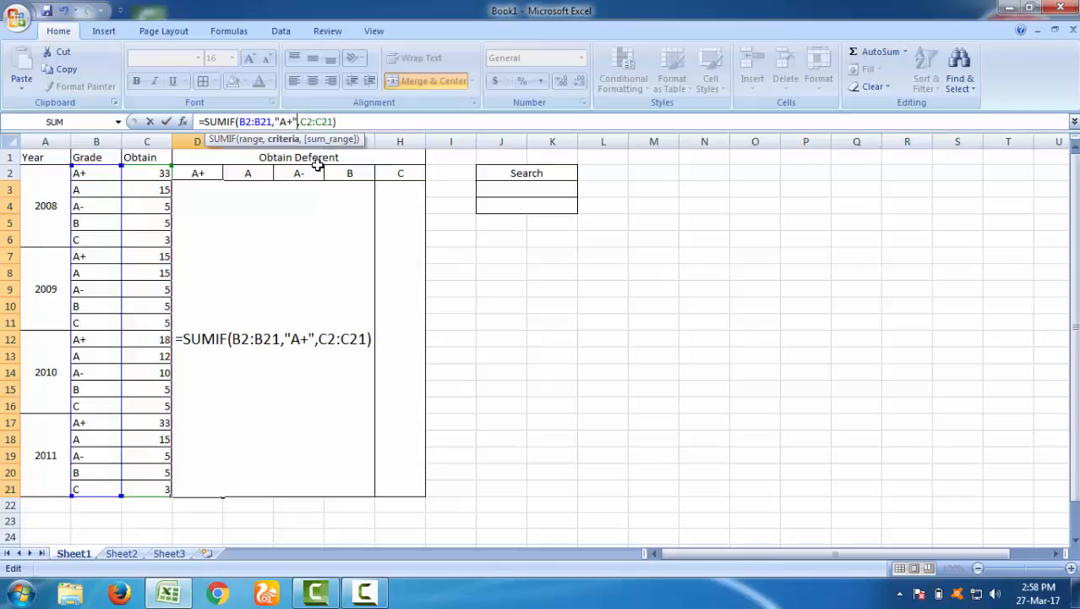
key("Return")
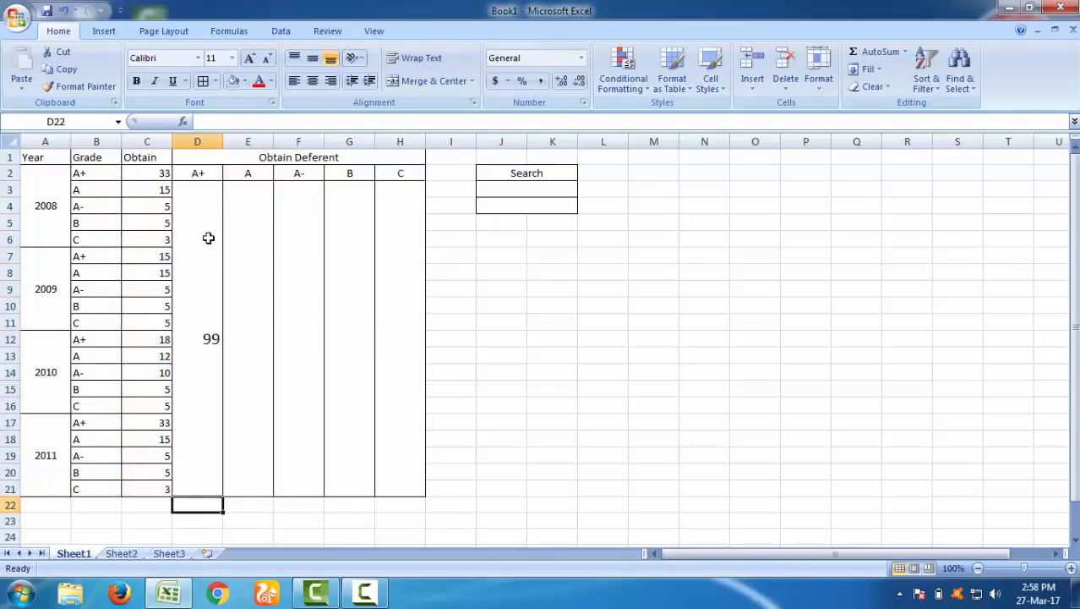
Total the grade A results in merged cell E3 with =SUMIF(B2:B21,"A",C2:C21)
left_click(260, 233)
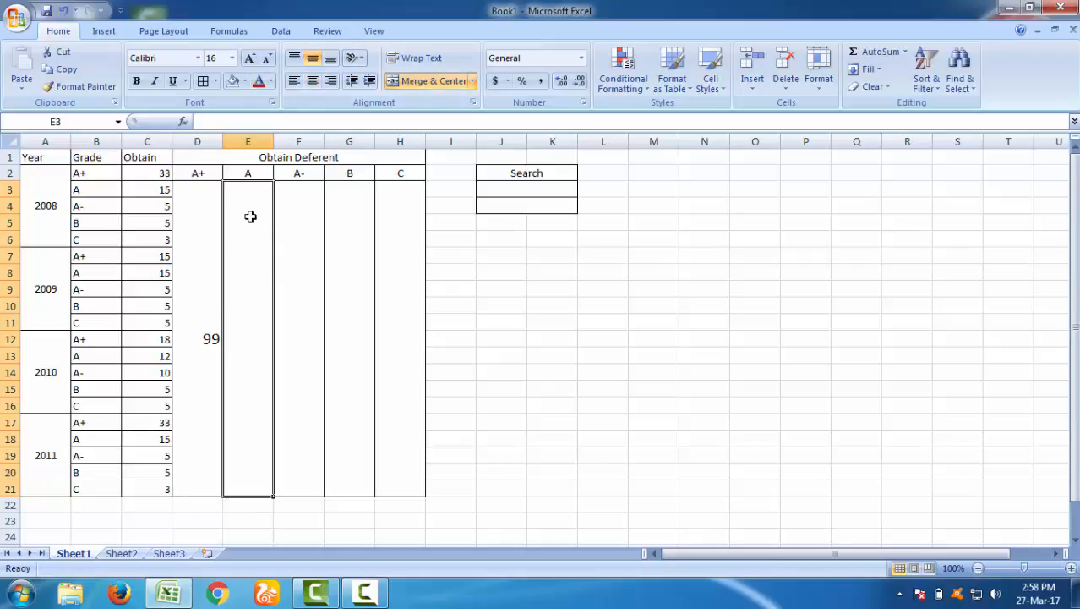
type("=S")
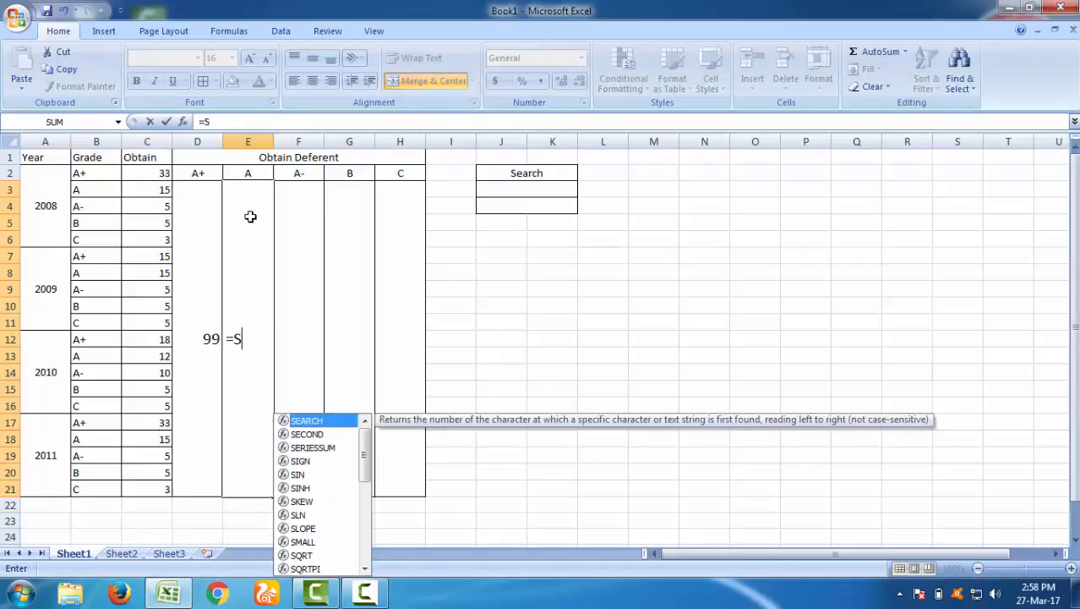
type("UMIF")
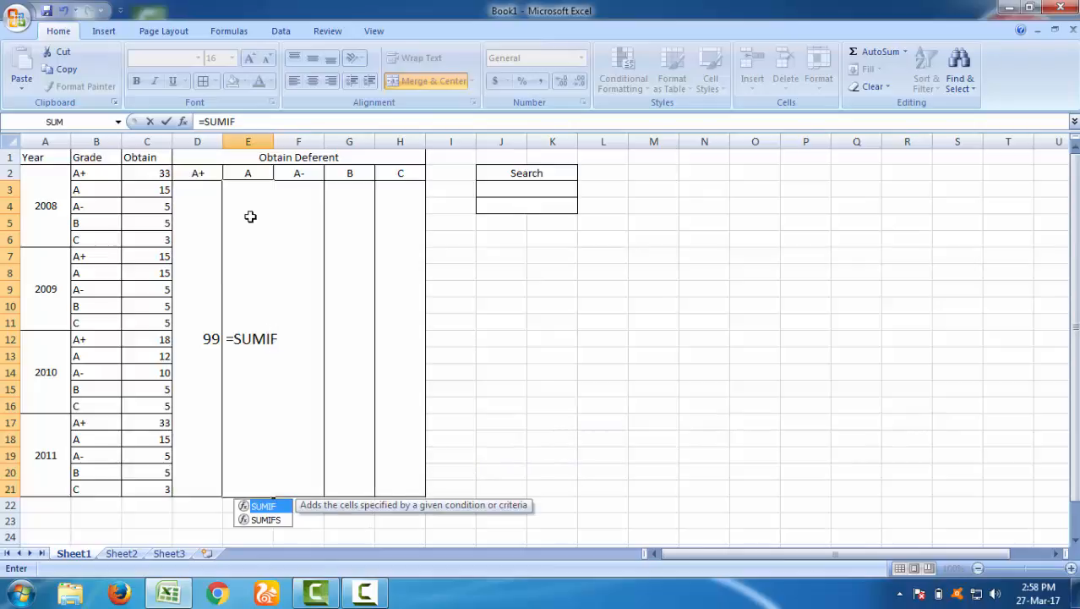
type("(")
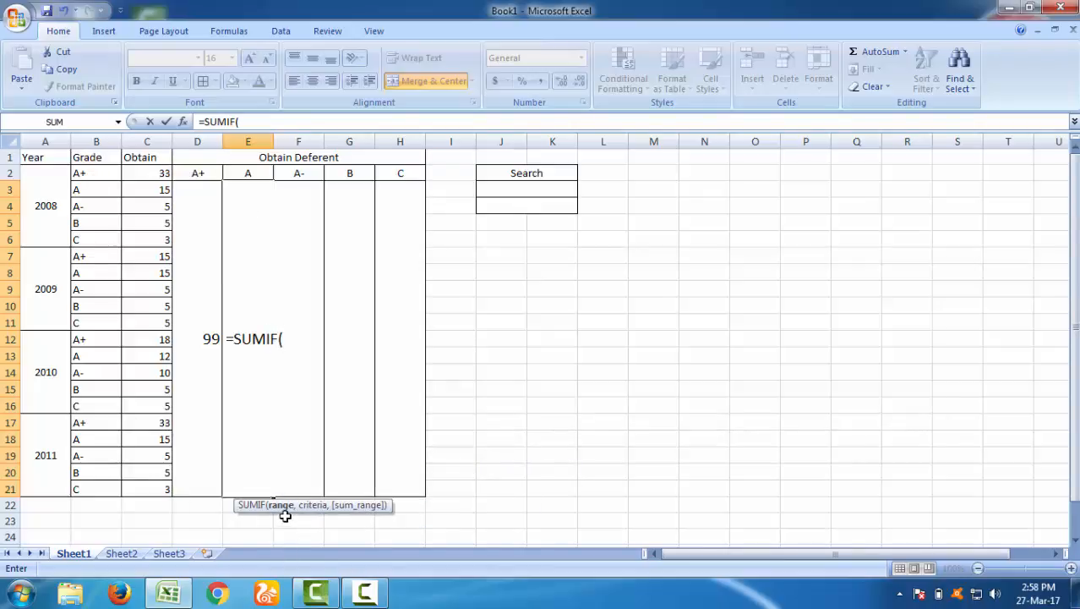
left_click_drag(101, 173, 93, 490)
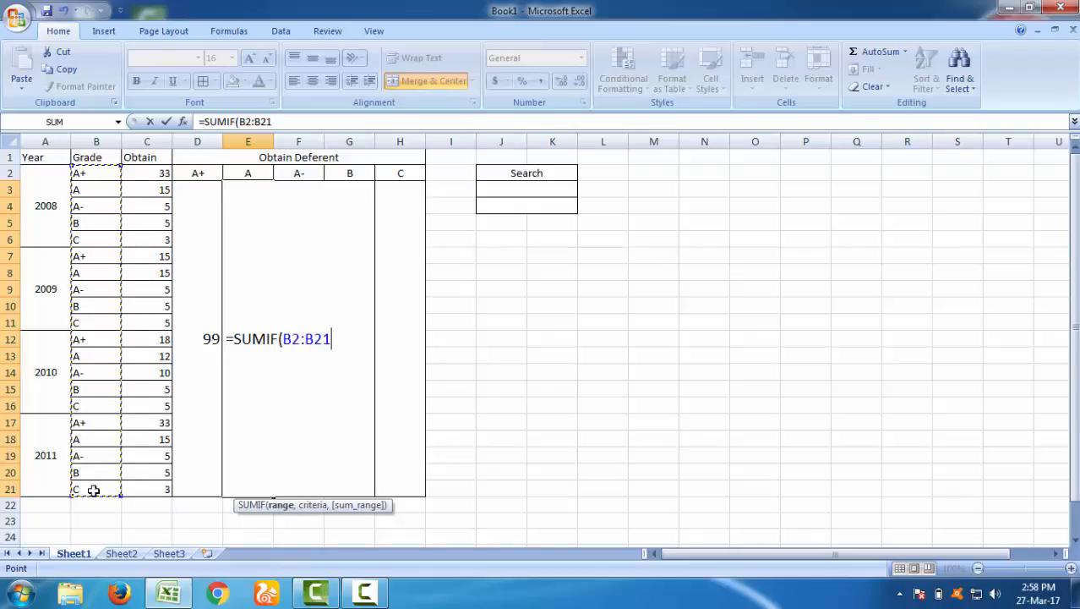
type(",")
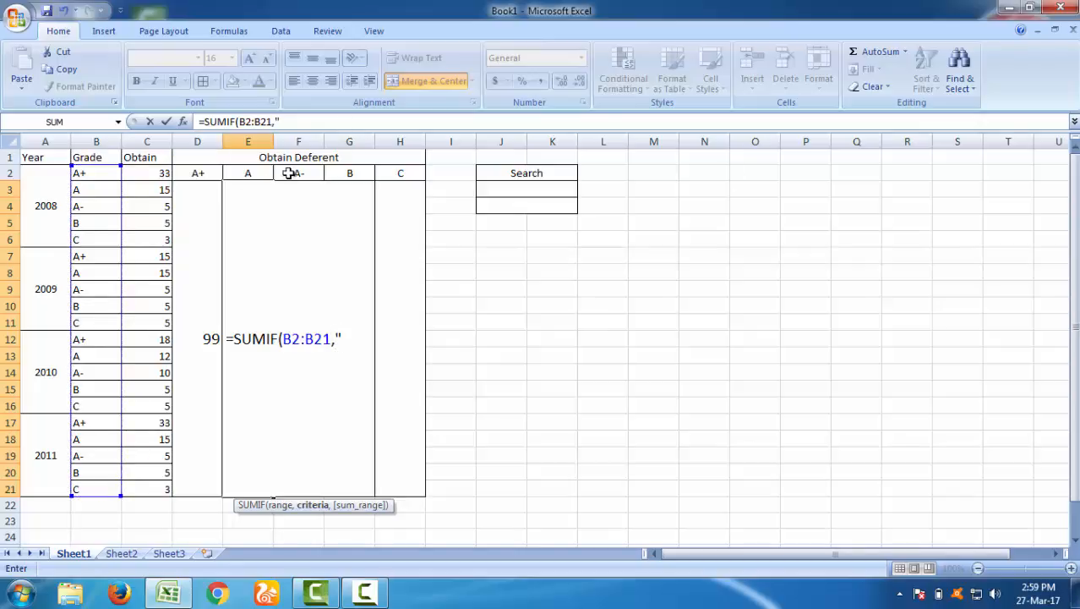
type("\"A\",")
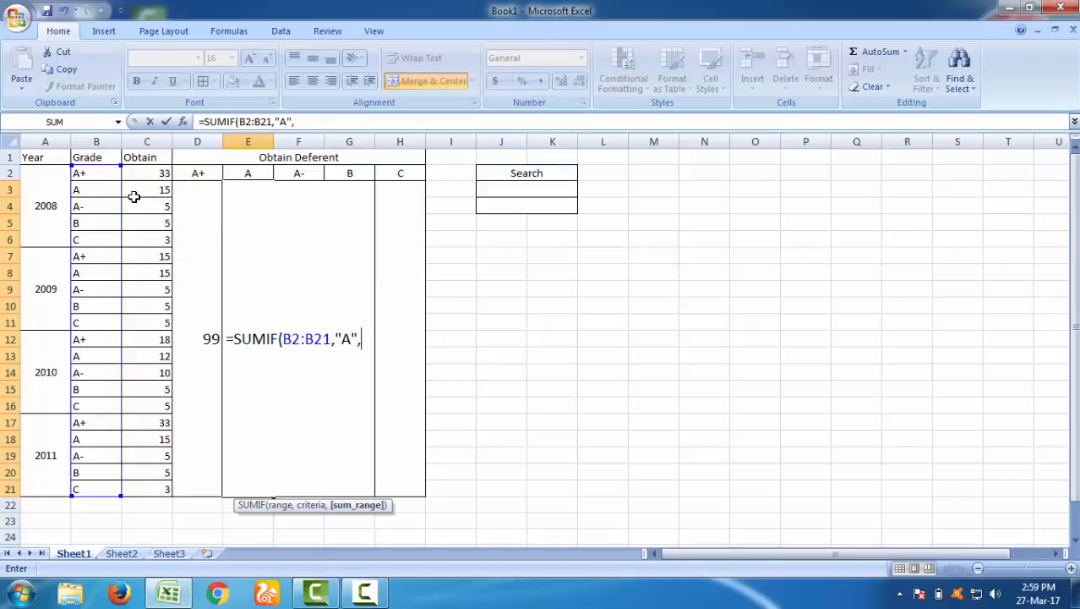
left_click_drag(139, 174, 153, 489)
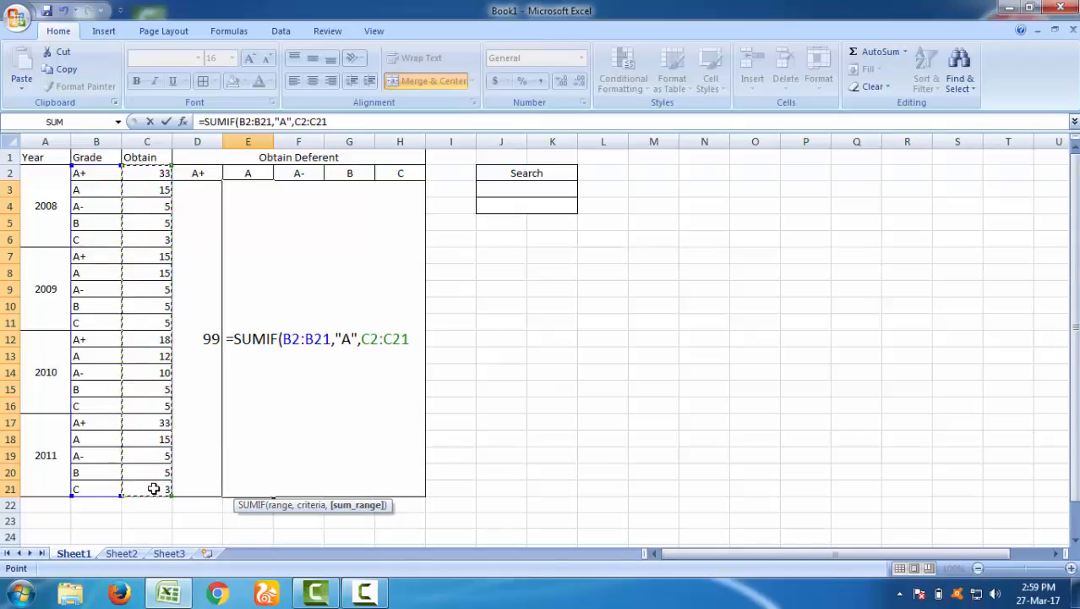
type(")")
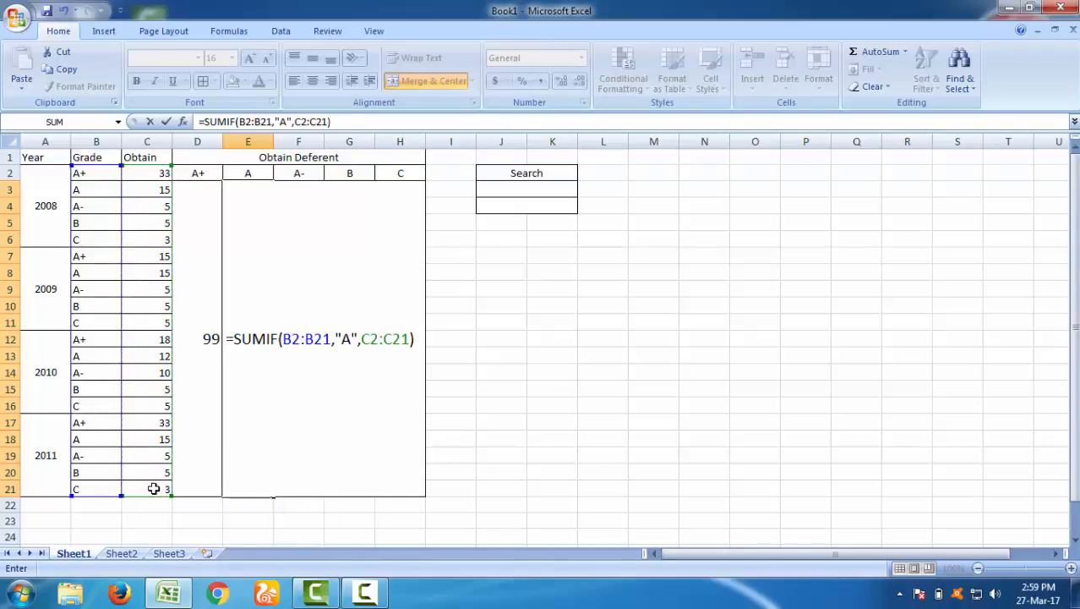
key("Return")
Total the grade A- results in merged cell F3 with =SUMIF(B2:B21,"A-",C2:C21)
left_click(280, 269)
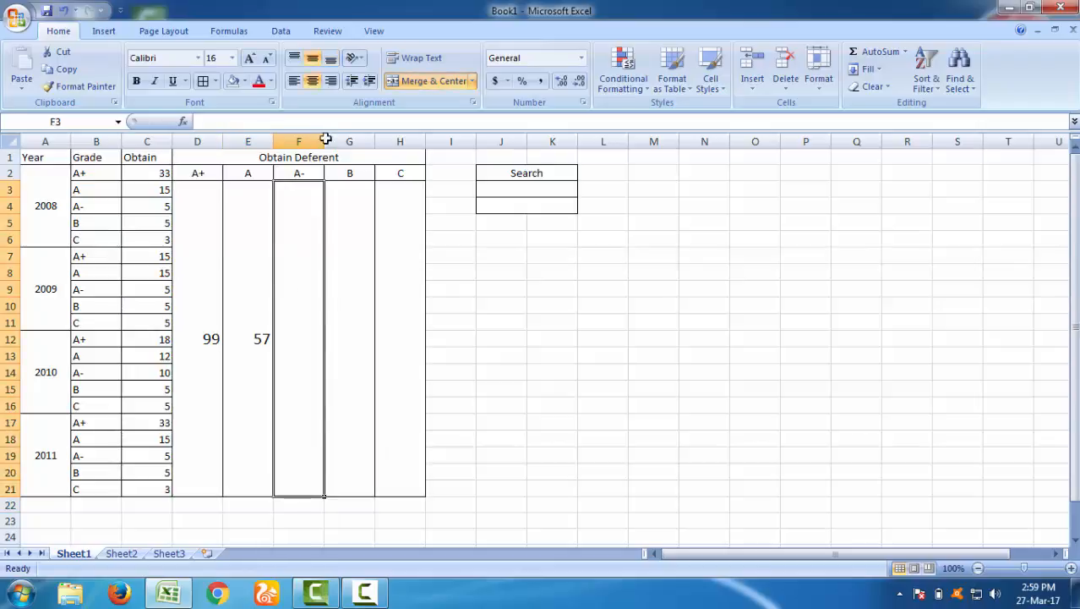
left_click(297, 123)
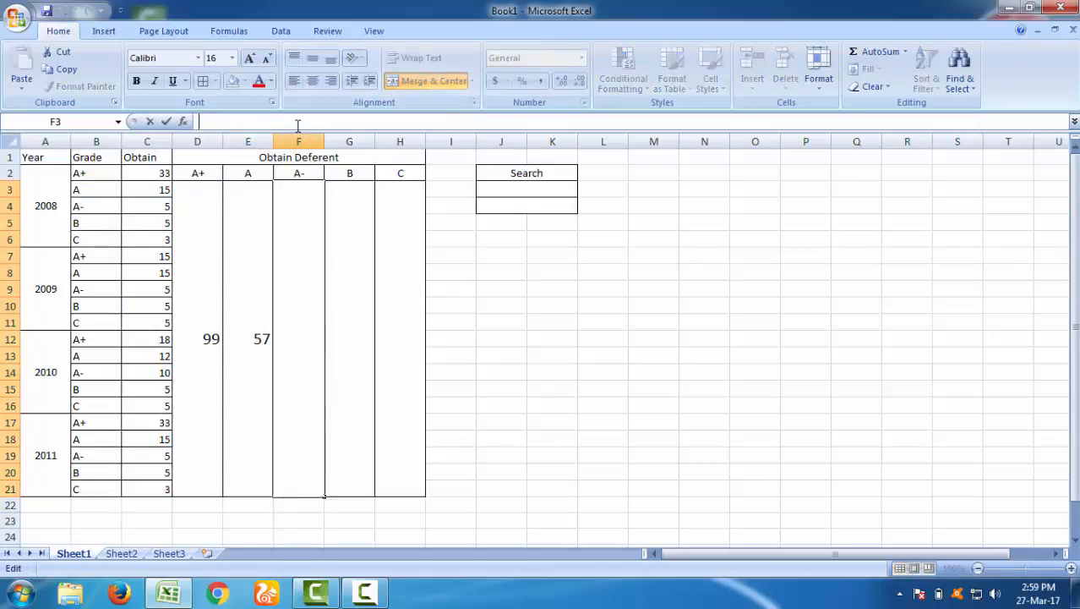
type("=")
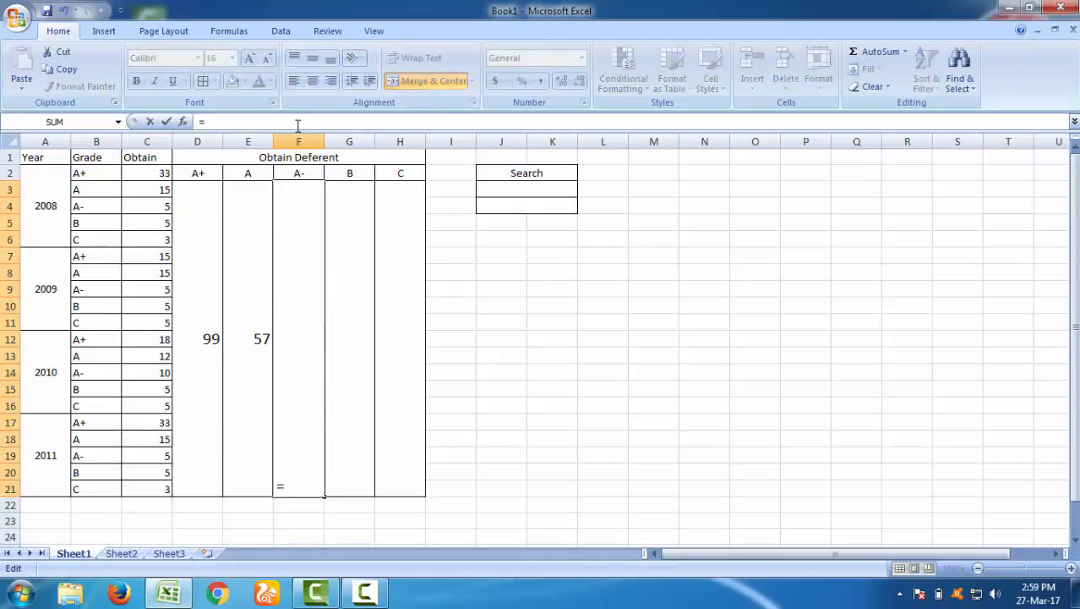
type("SUMID")
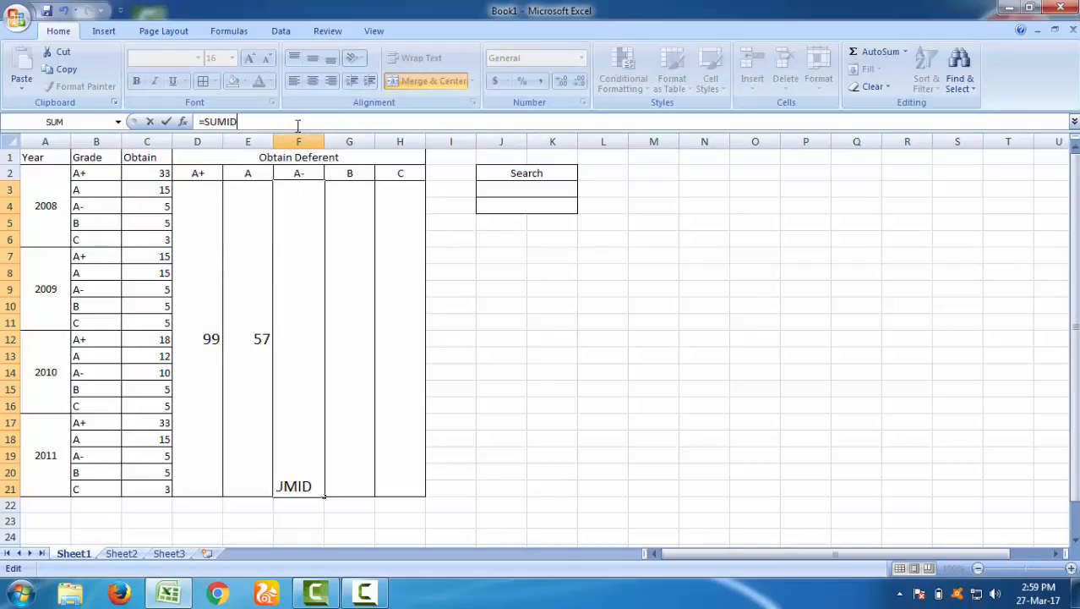
key("BackSpace")
type("F(")
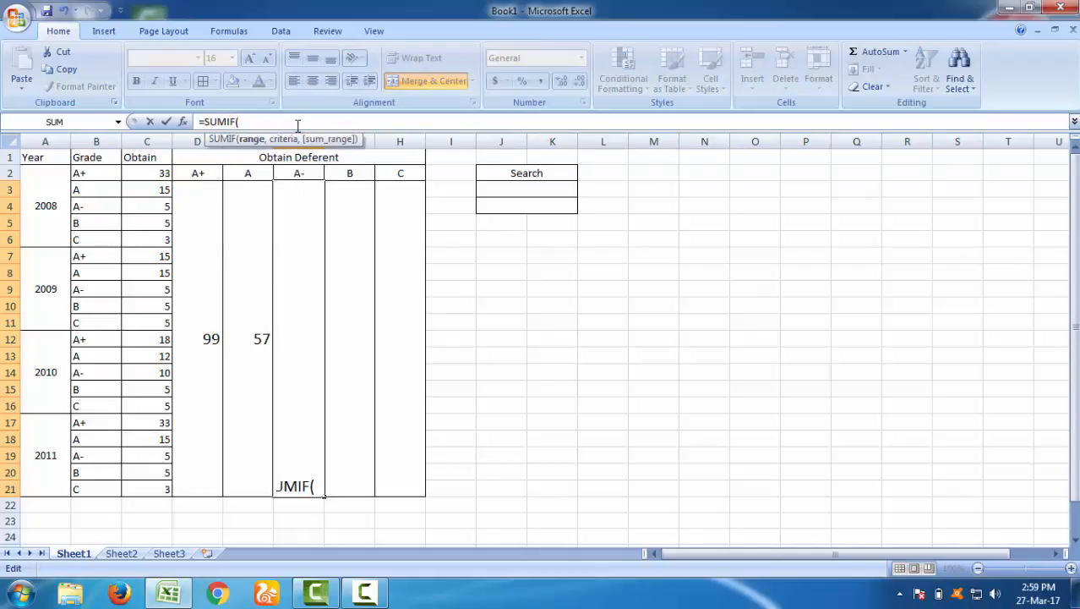
left_click_drag(89, 172, 111, 484)
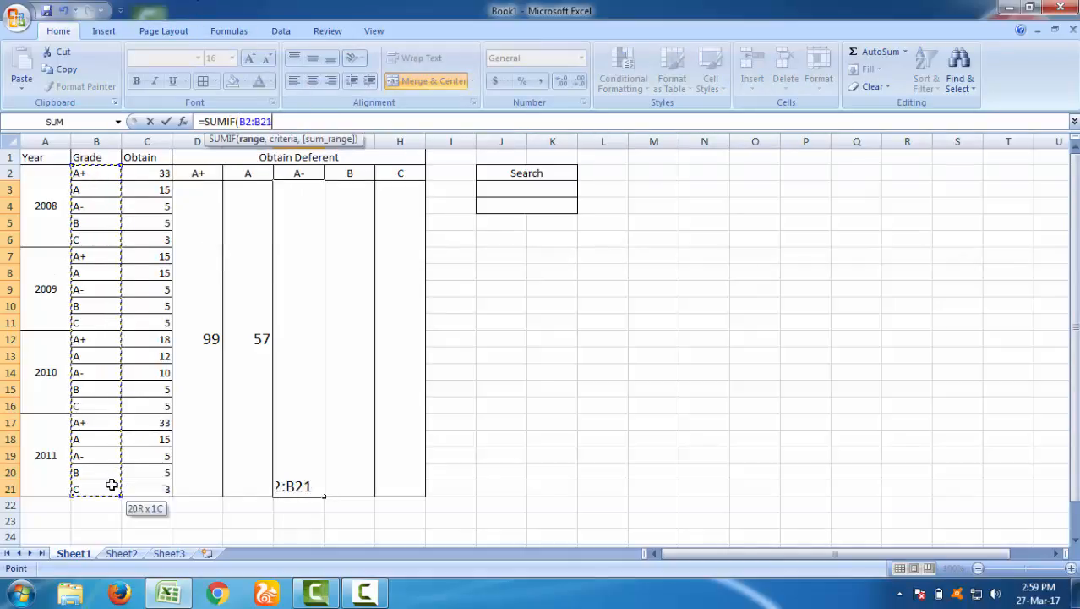
type(",")
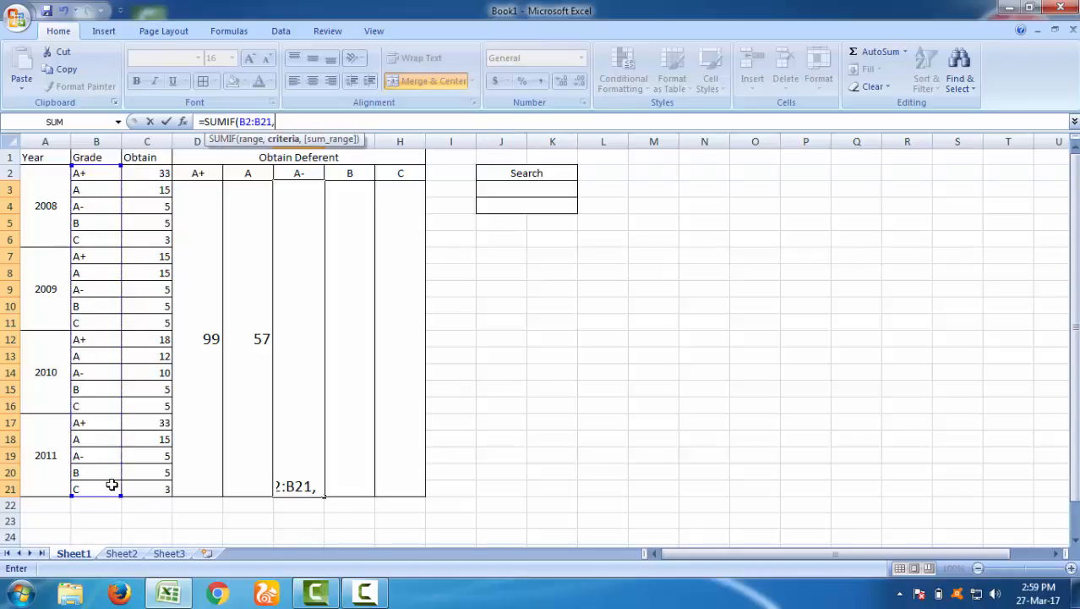
type("\"A-\",")
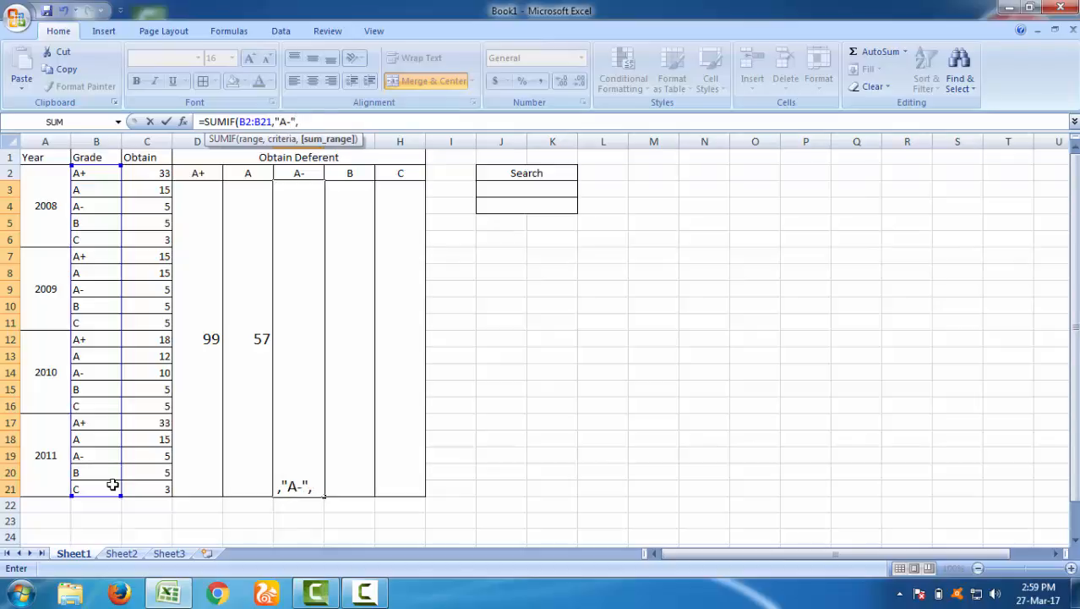
left_click_drag(154, 173, 134, 490)
type(")")
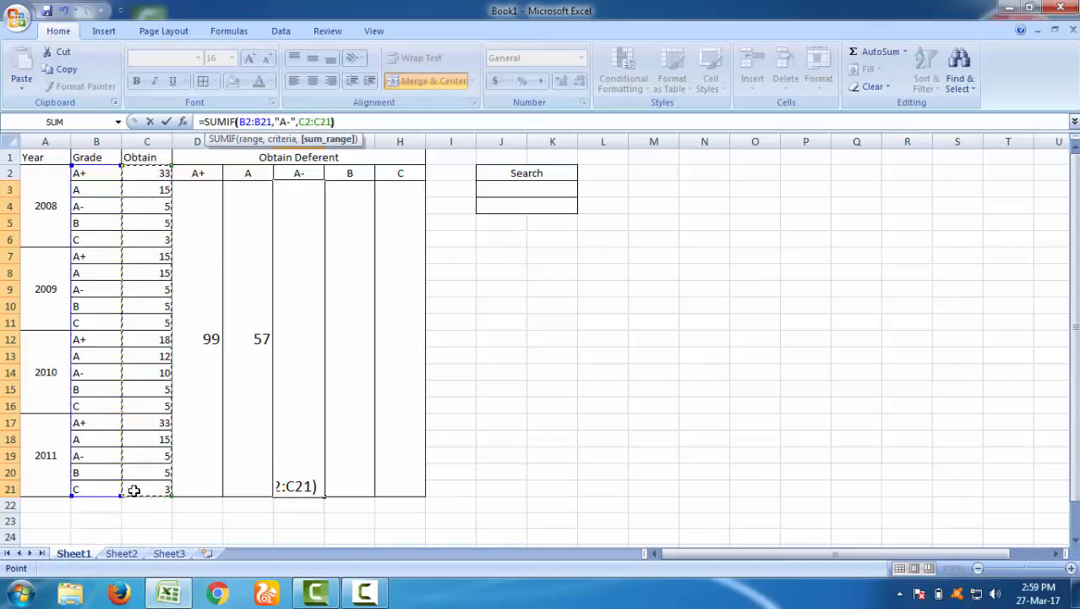
key("Return")
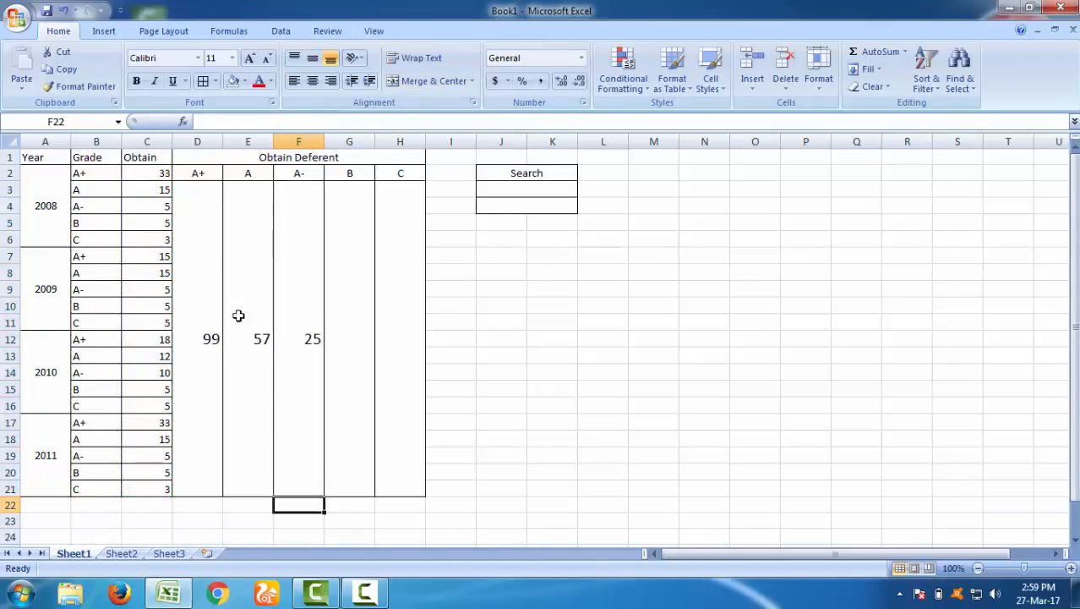
Total the grade B results in merged cell G3 with =SUMIF(B2:B21,"B",C2:C21)
left_click(362, 279)
left_click(355, 122)
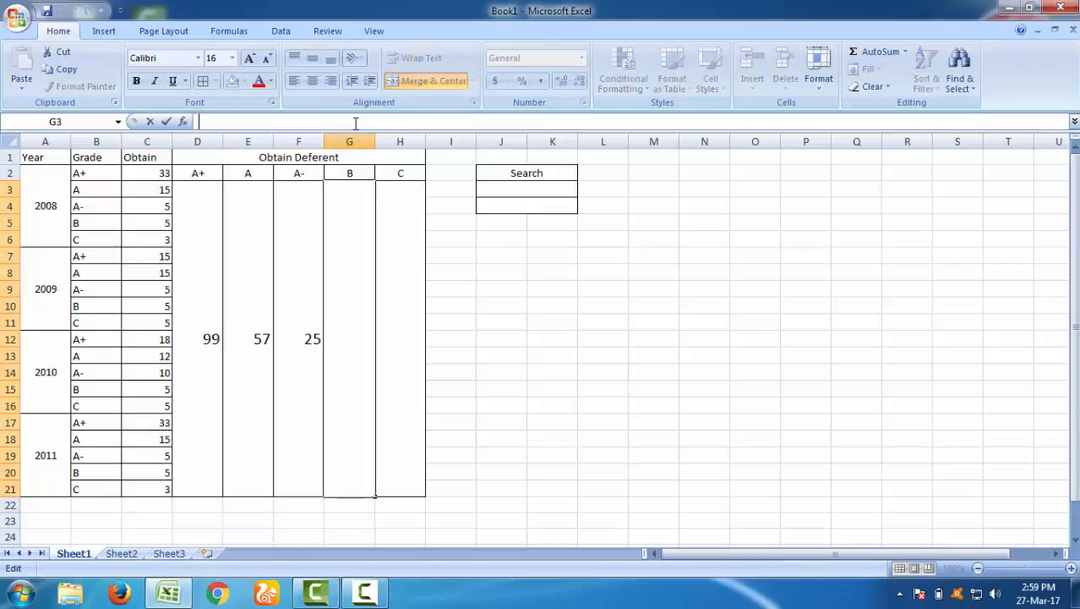
type("=S")
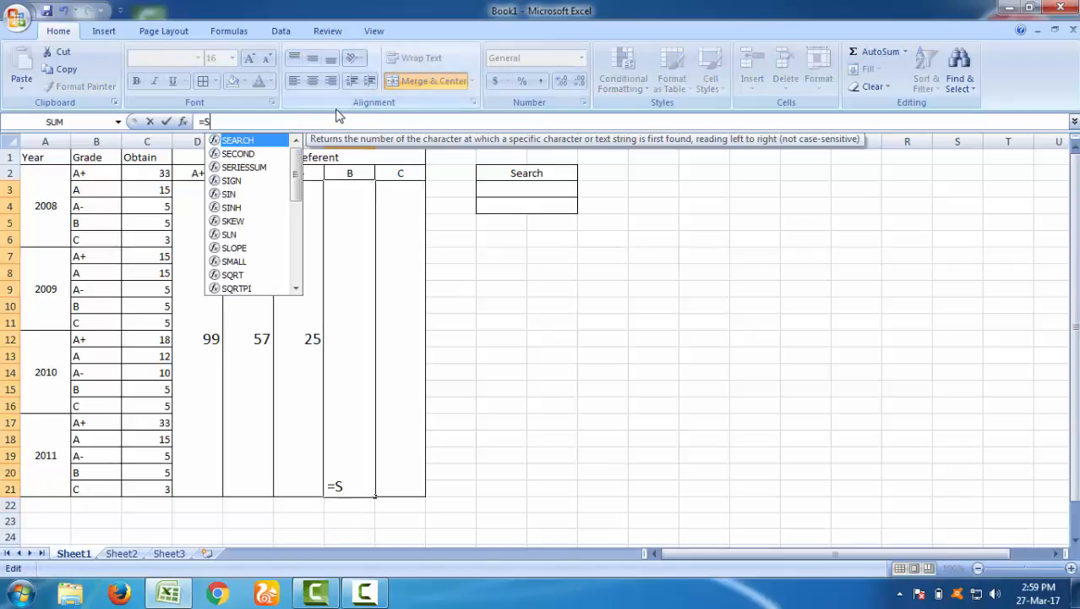
type("UMID")
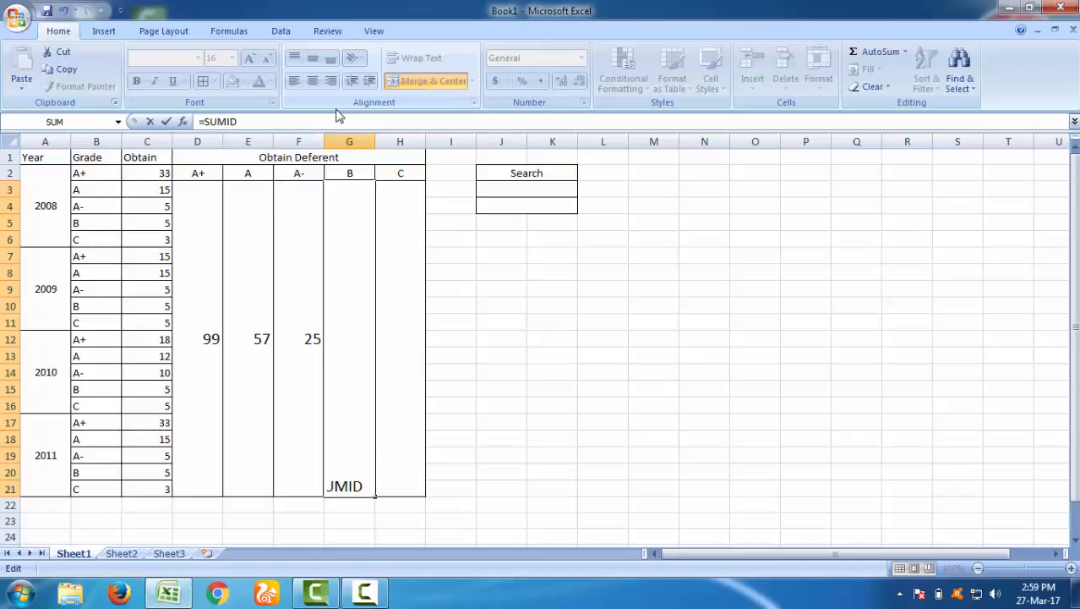
key("BackSpace")
type("F(")
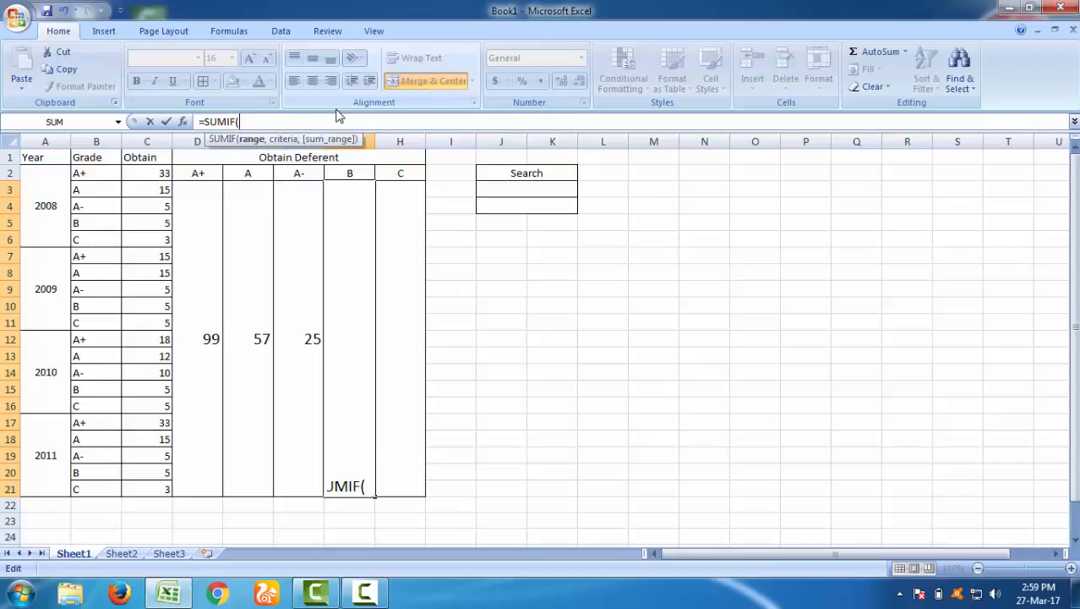
left_click_drag(84, 173, 105, 486)
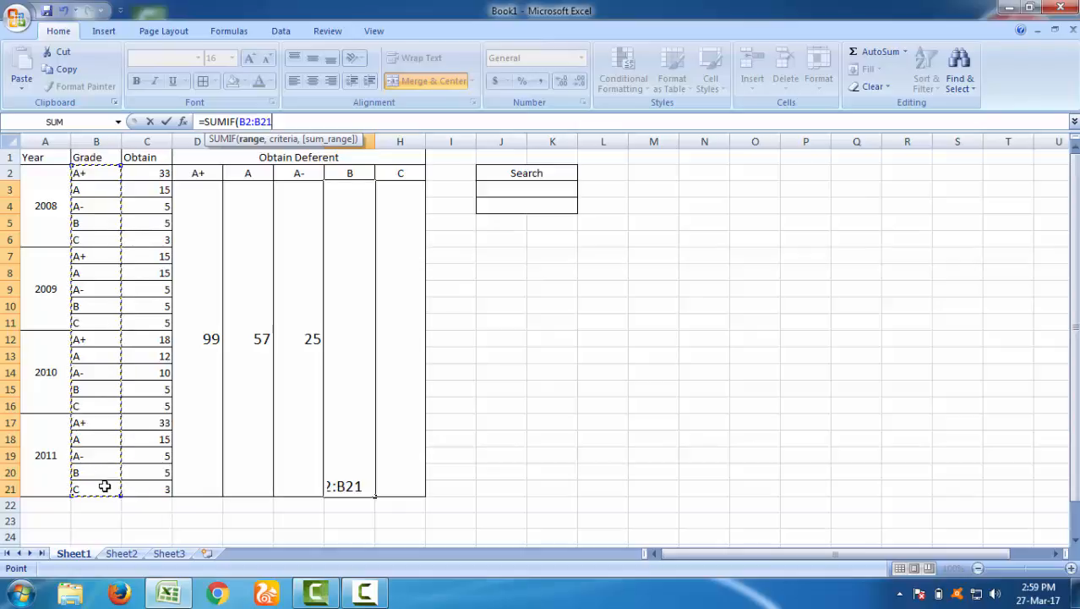
type(",")
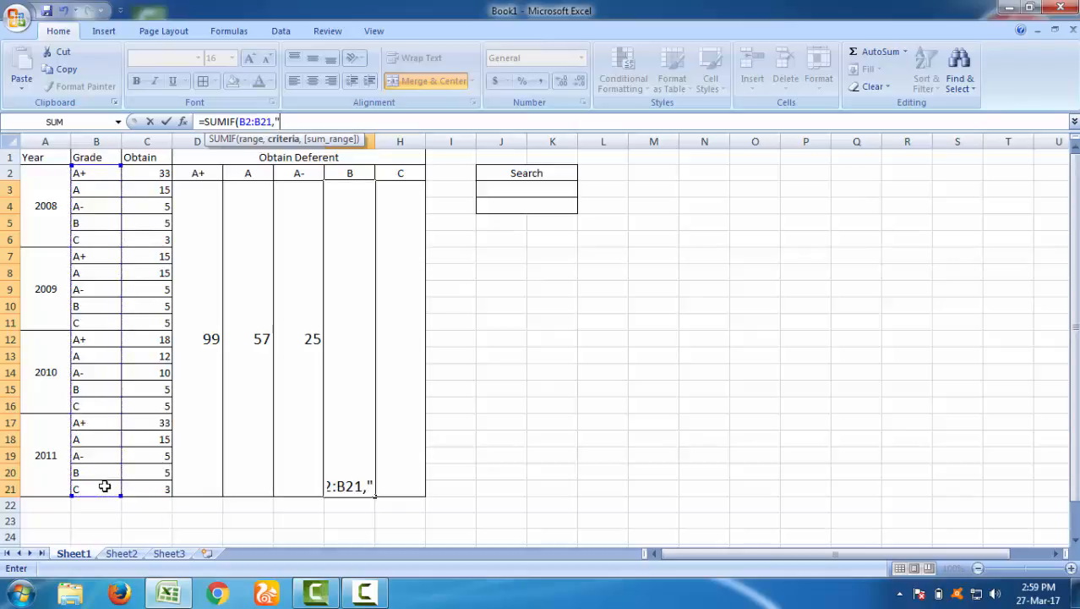
type("\"B")
type("\"<")
type(",")
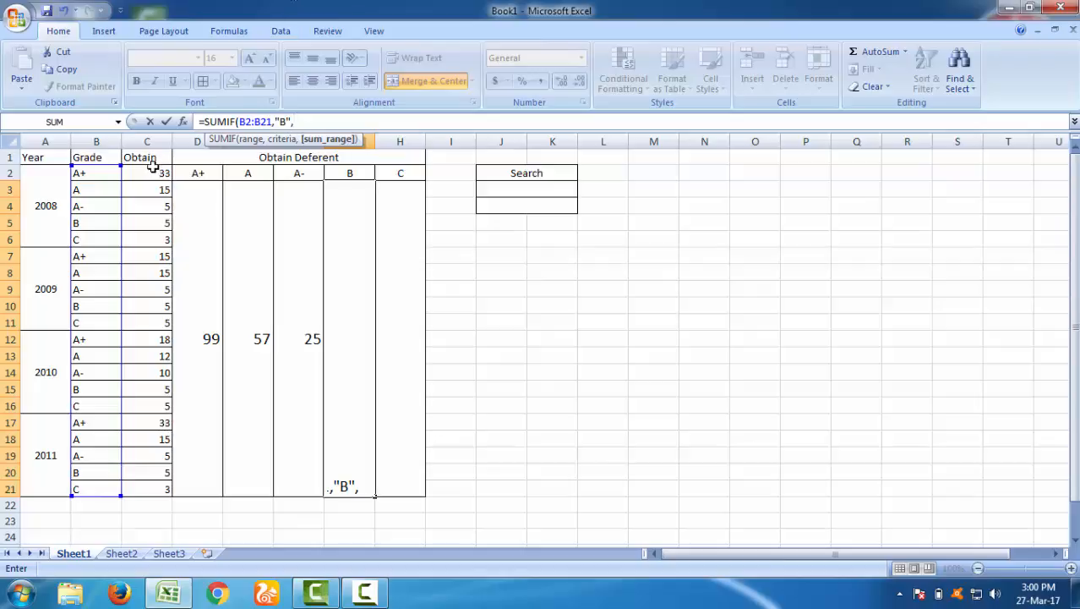
left_click_drag(152, 167, 143, 491)
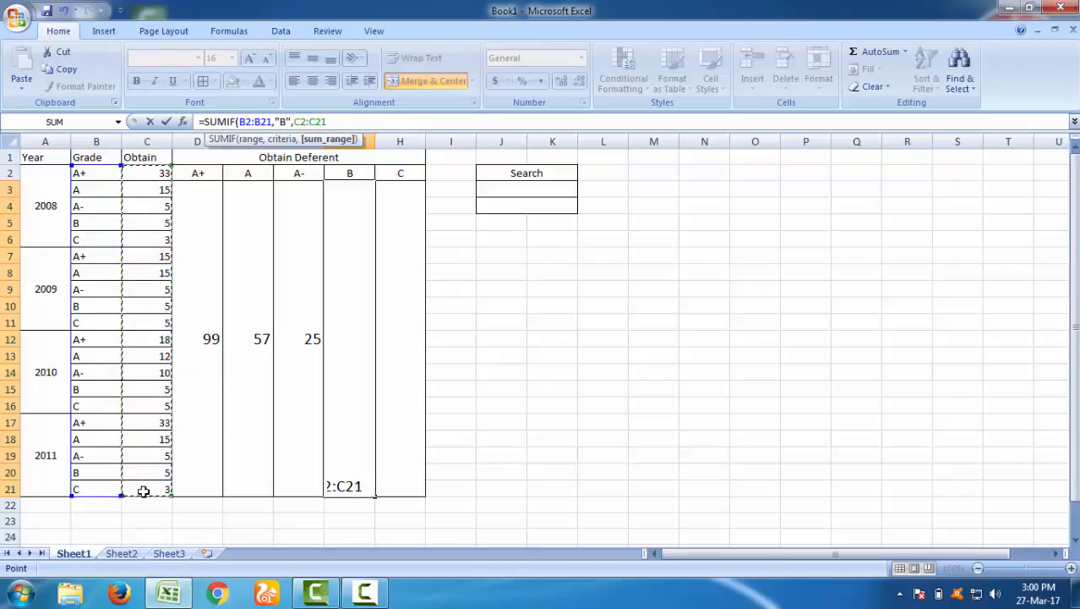
type(")")
key("Return")
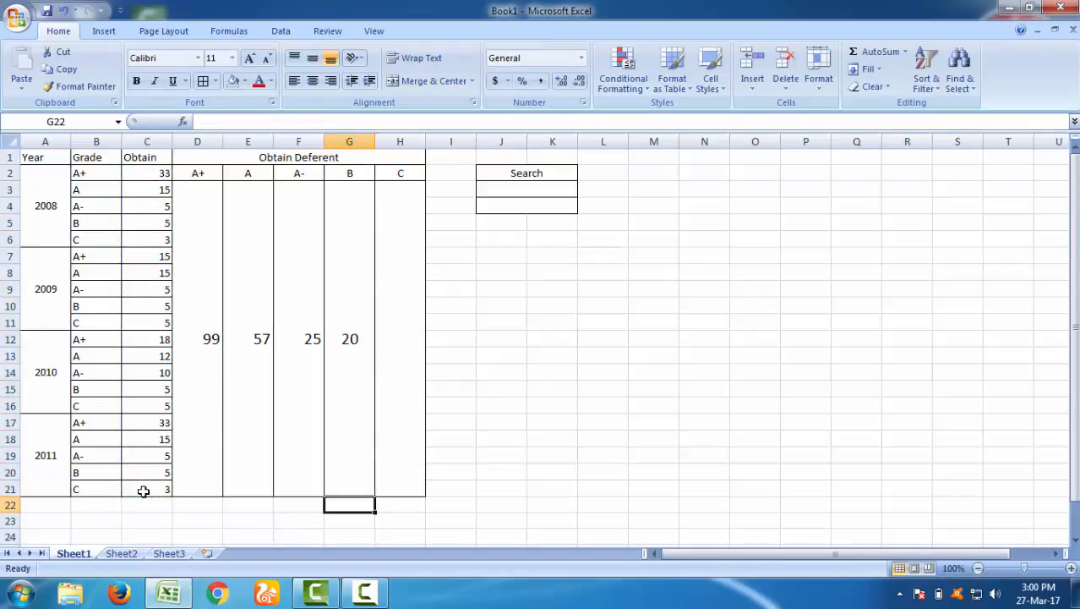
Total the grade C results in merged cell H3 with =SUMIF(B2:B21,"C",C2:C21)
left_click(414, 302)
type("=")
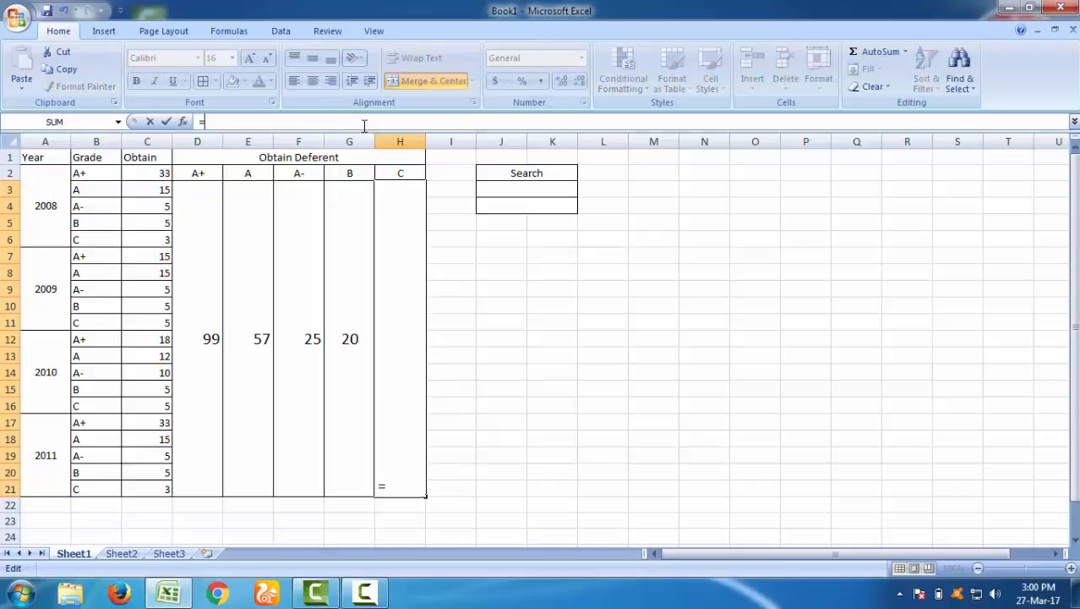
type("SUMIF")
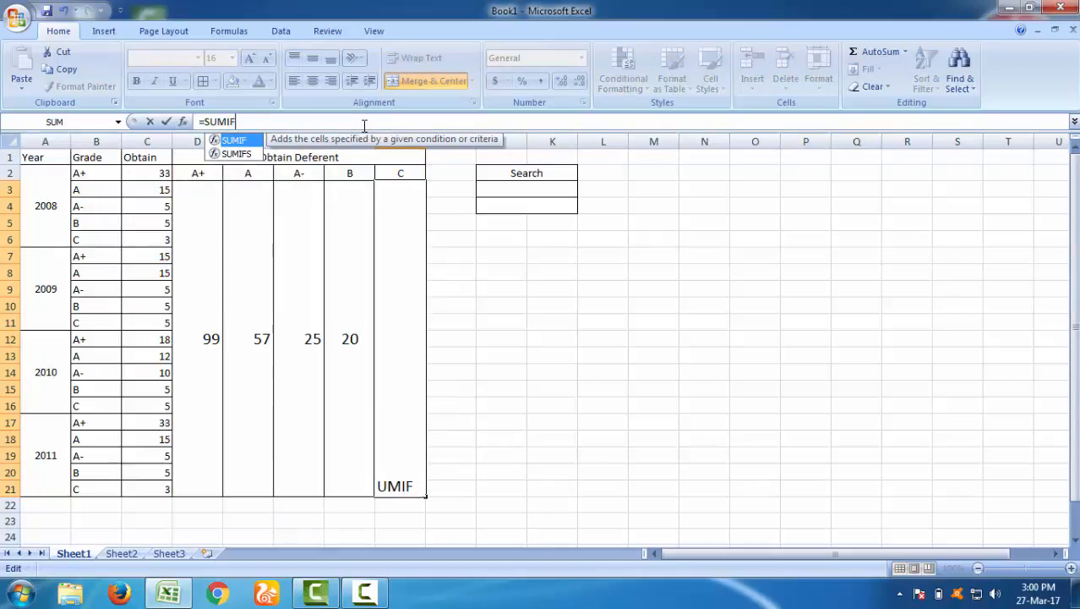
type("(")
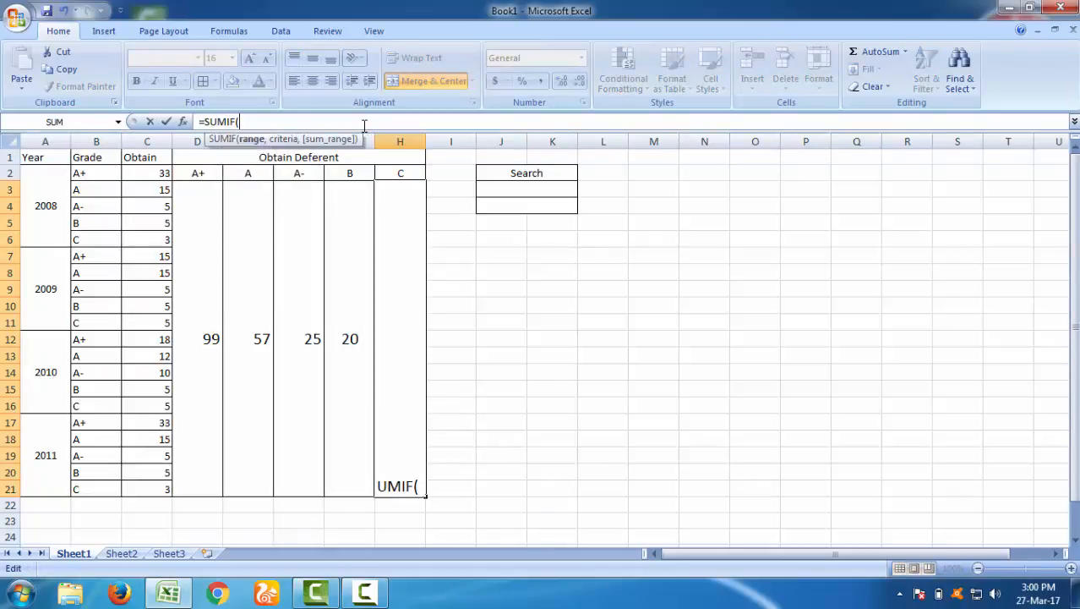
left_click(90, 172)
left_click_drag(91, 212, 104, 483)
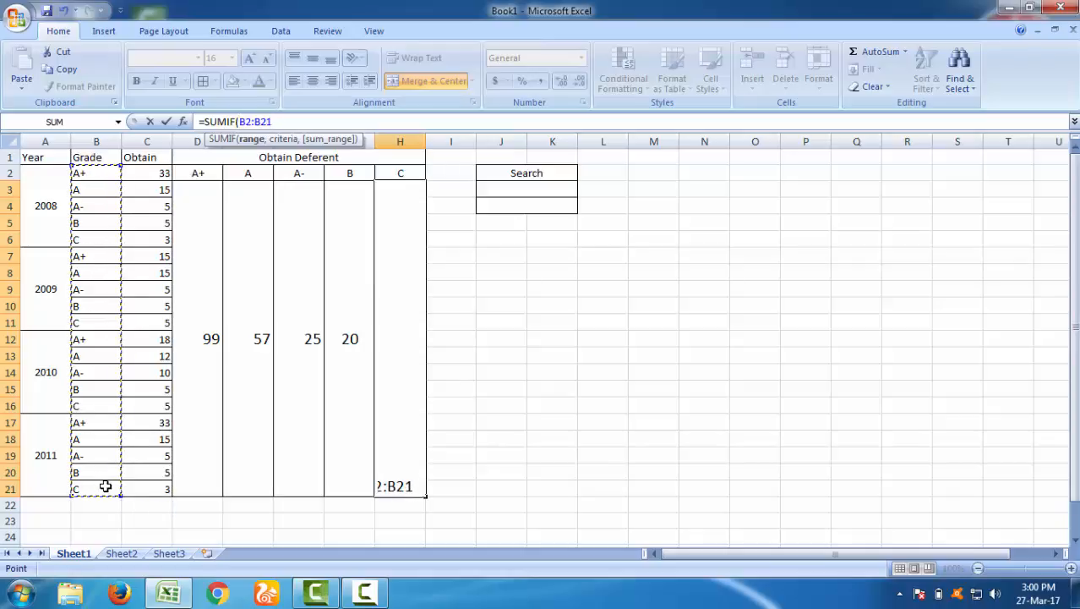
type(",")
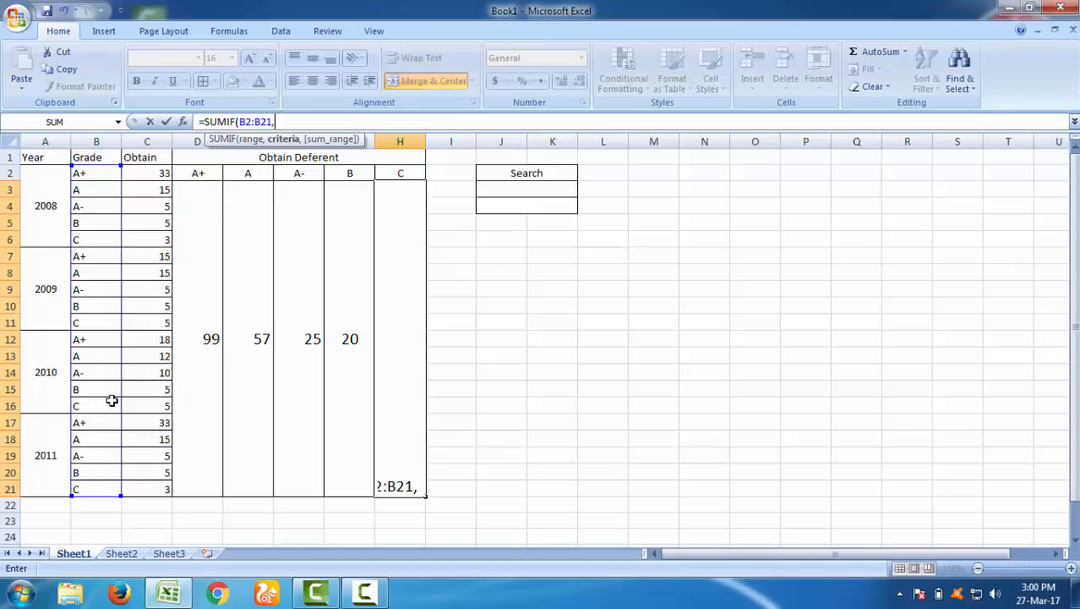
type("\"C\",")
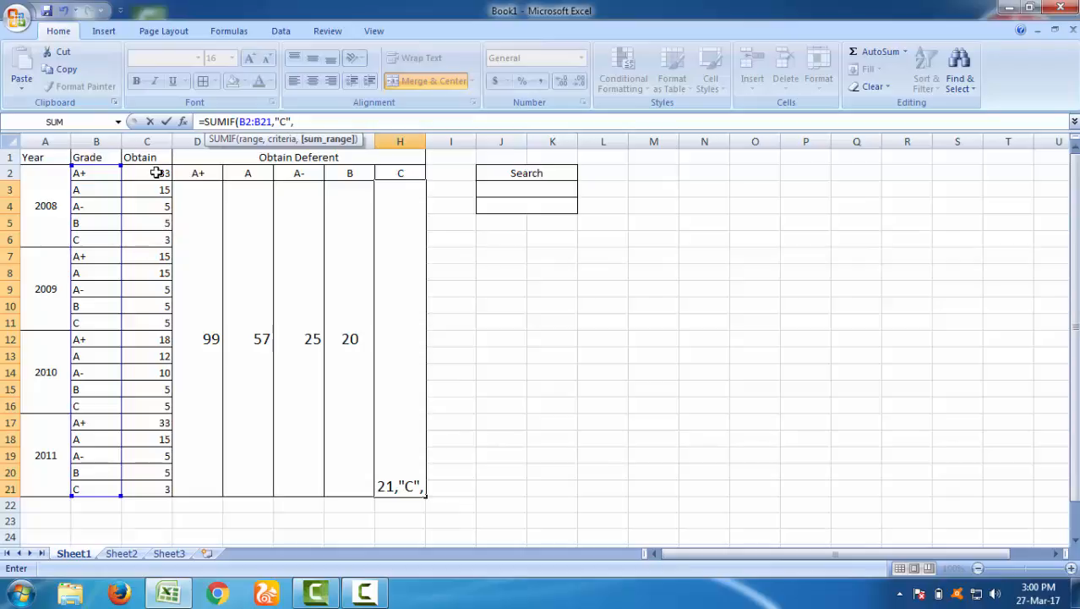
left_click_drag(156, 171, 146, 490)
type(")")
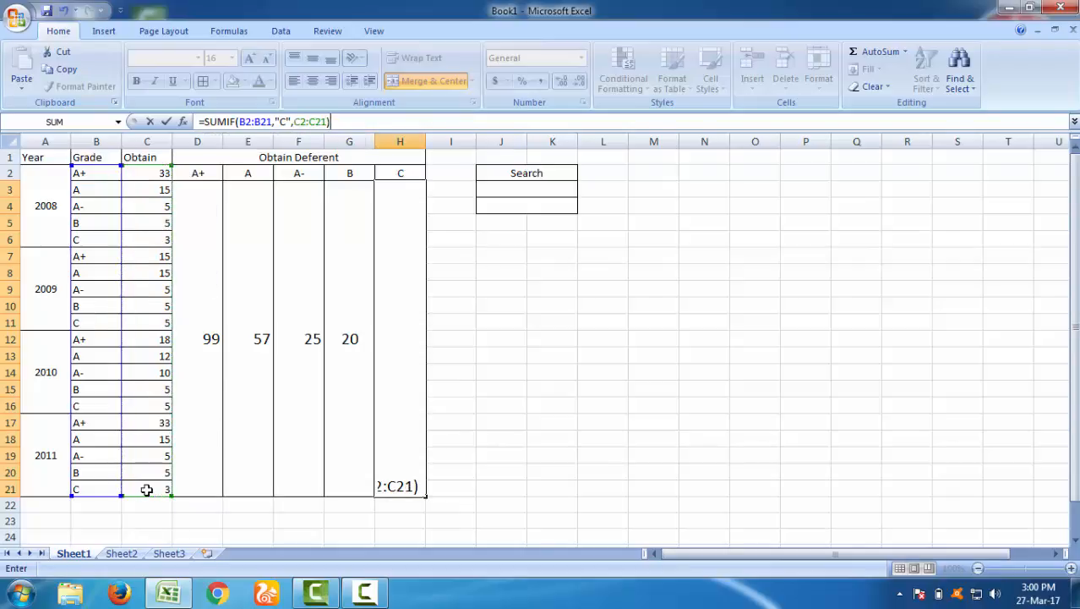
key("Return")
left_click(476, 257)
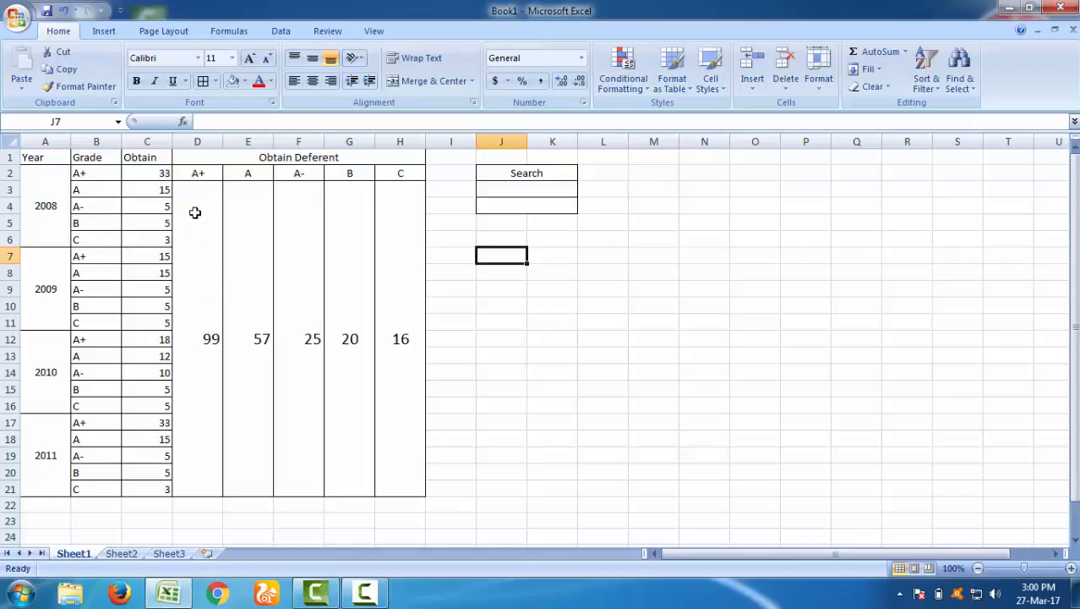
Center the five grade totals horizontally in merged cells D3 through H3
left_click_drag(214, 203, 401, 239)
left_click(312, 82)
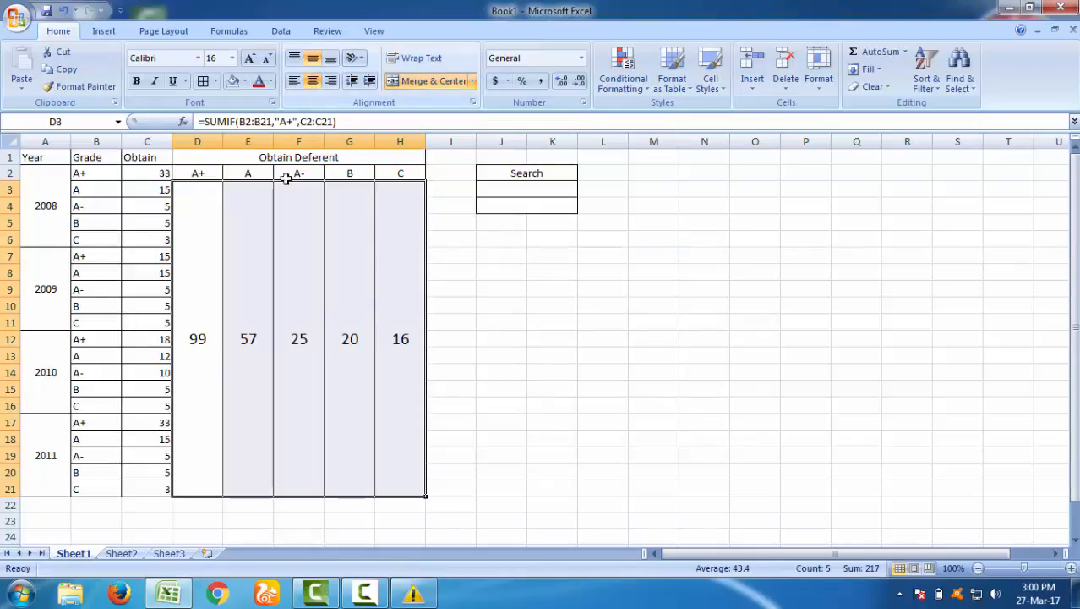
left_click(478, 313)
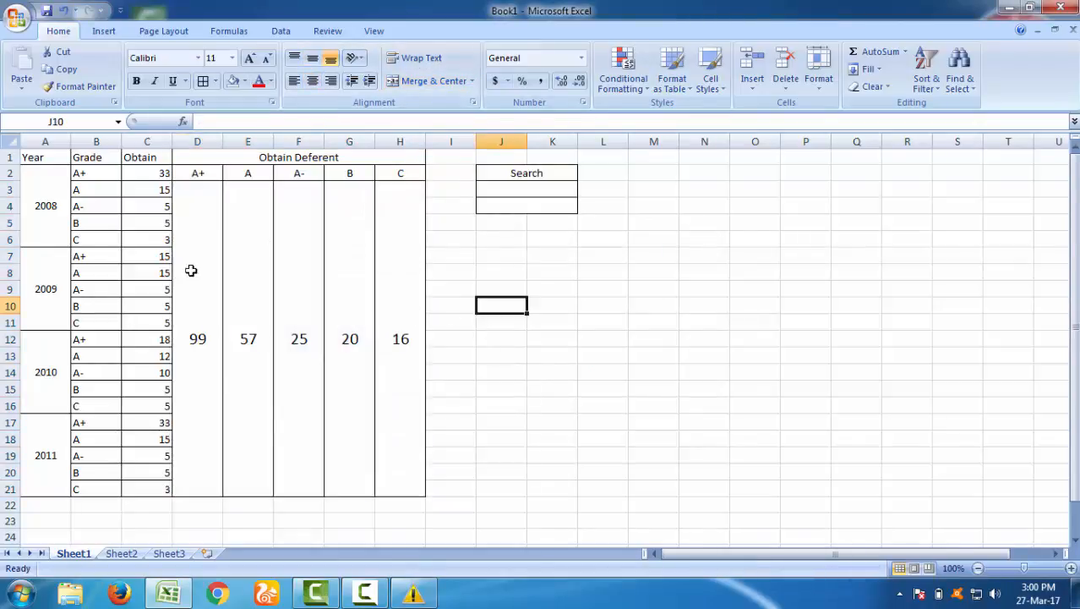
Change the 2008 obtained results to 12 in C2, 34 in C3 and 34 in C4
left_click(119, 174)
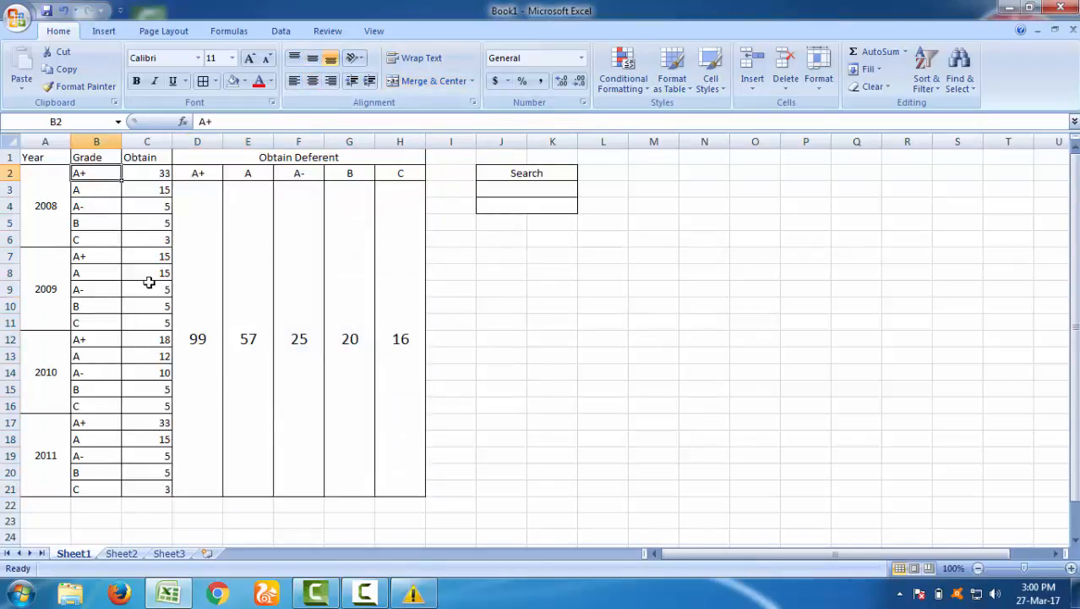
left_click(143, 175)
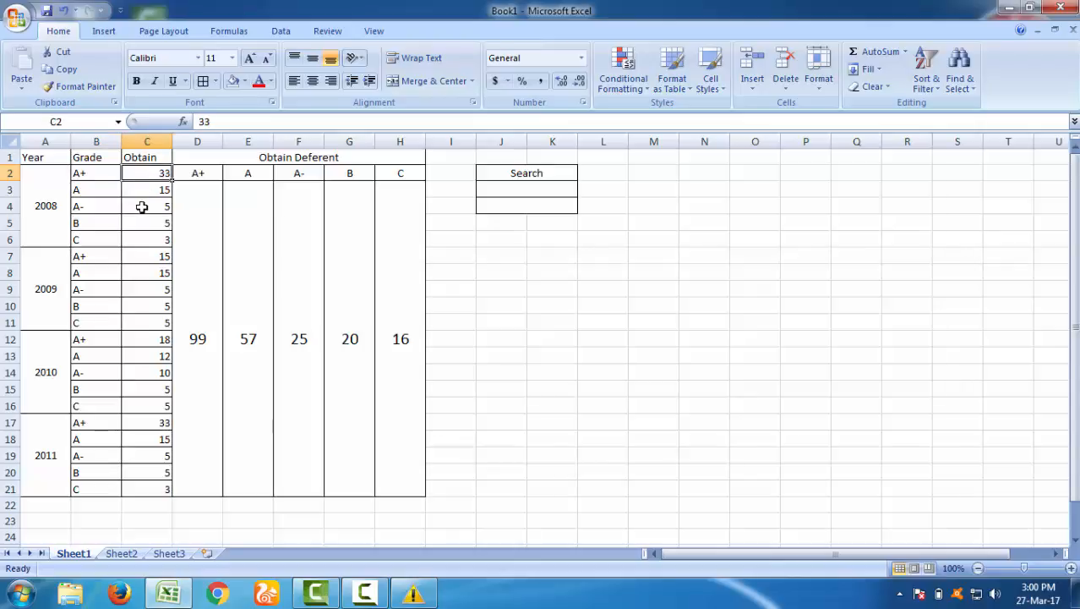
type("12")
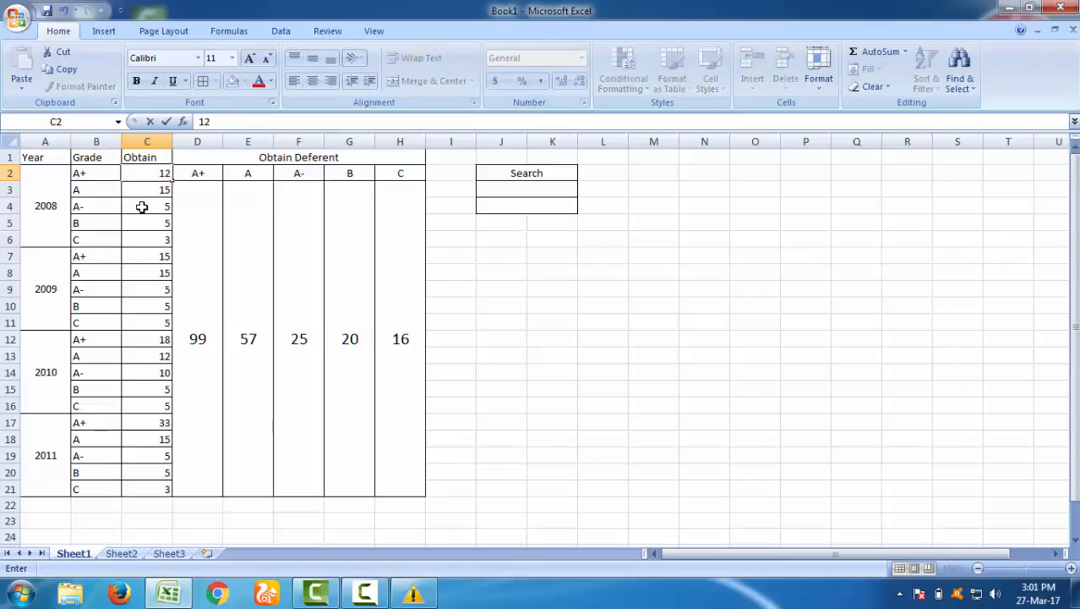
key("Return")
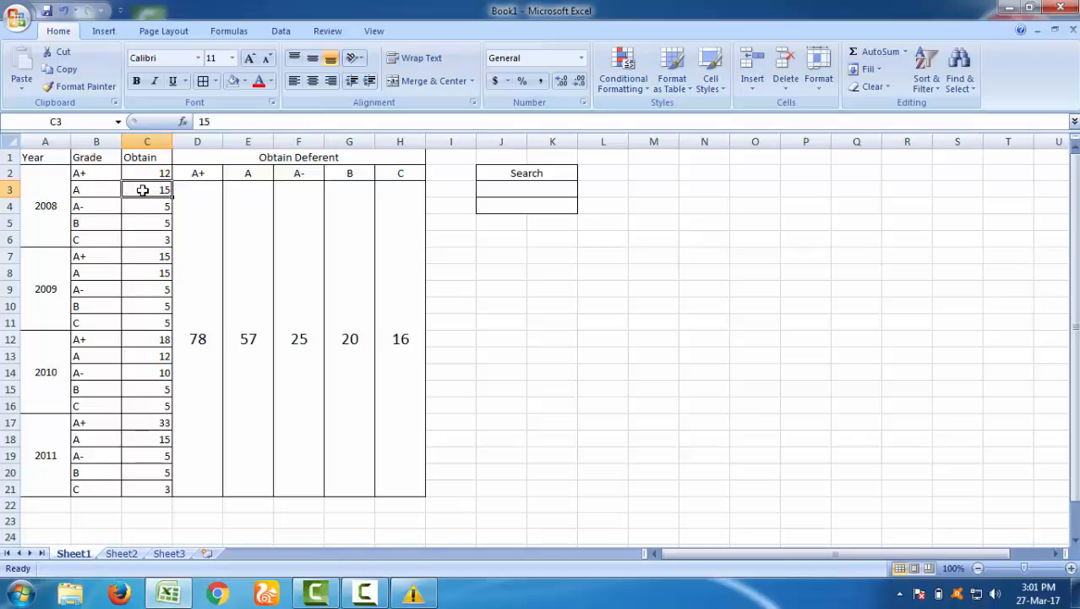
type("34")
key("Return")
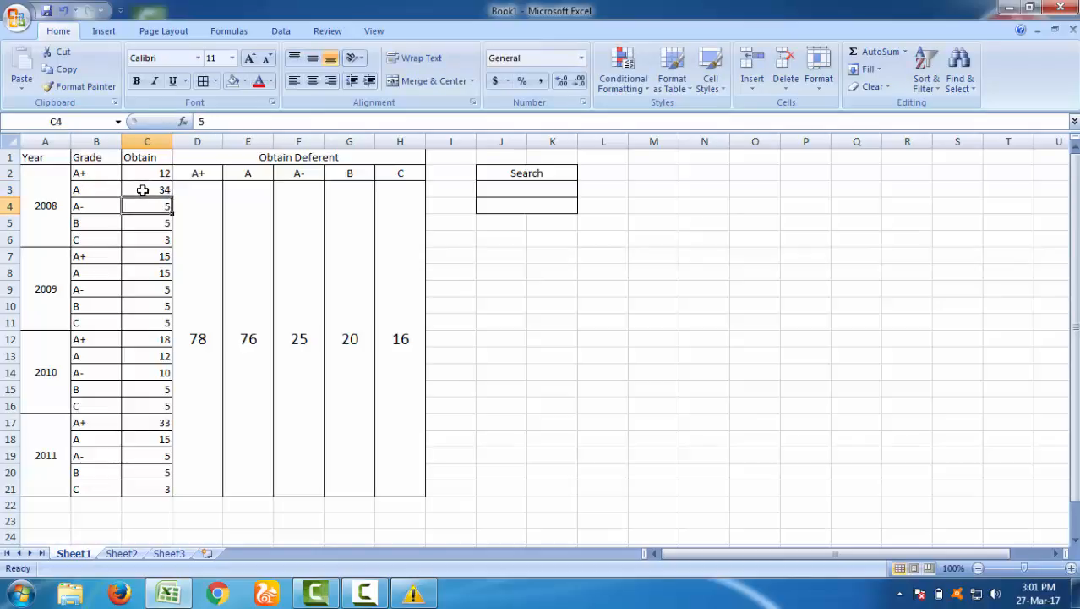
type("34")
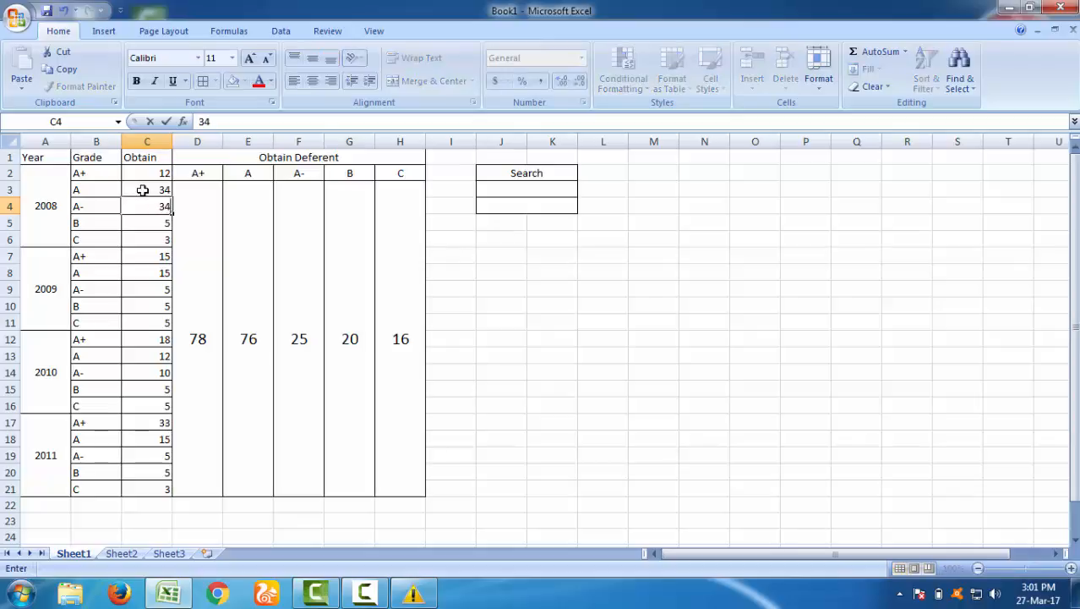
key("Return")
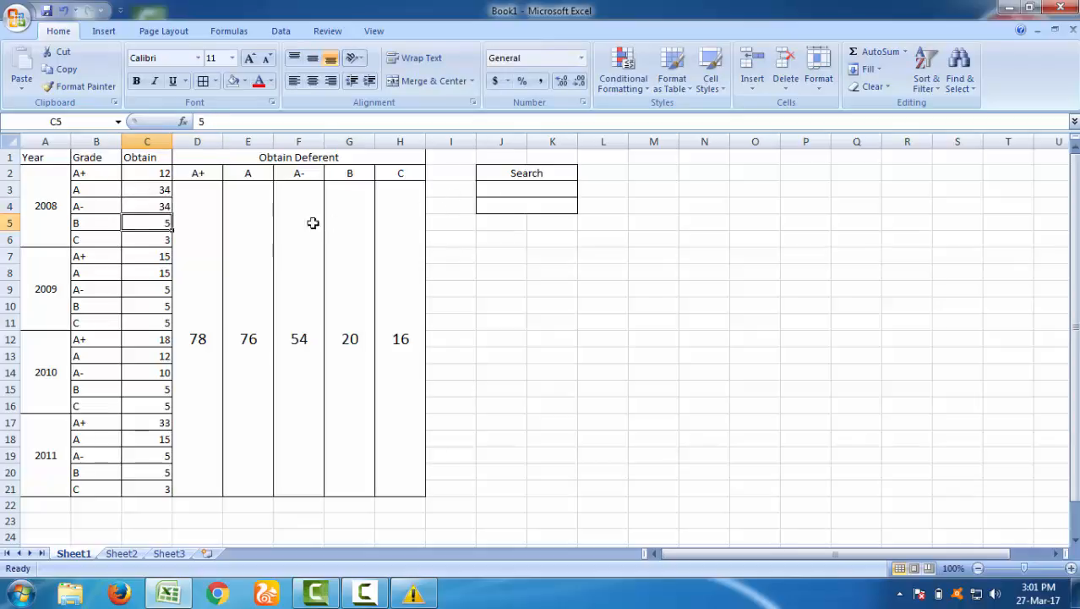
Change the first 2008 grade in B2 to B and restore it to A+ to test the totals
left_click(213, 201)
left_click(90, 173)
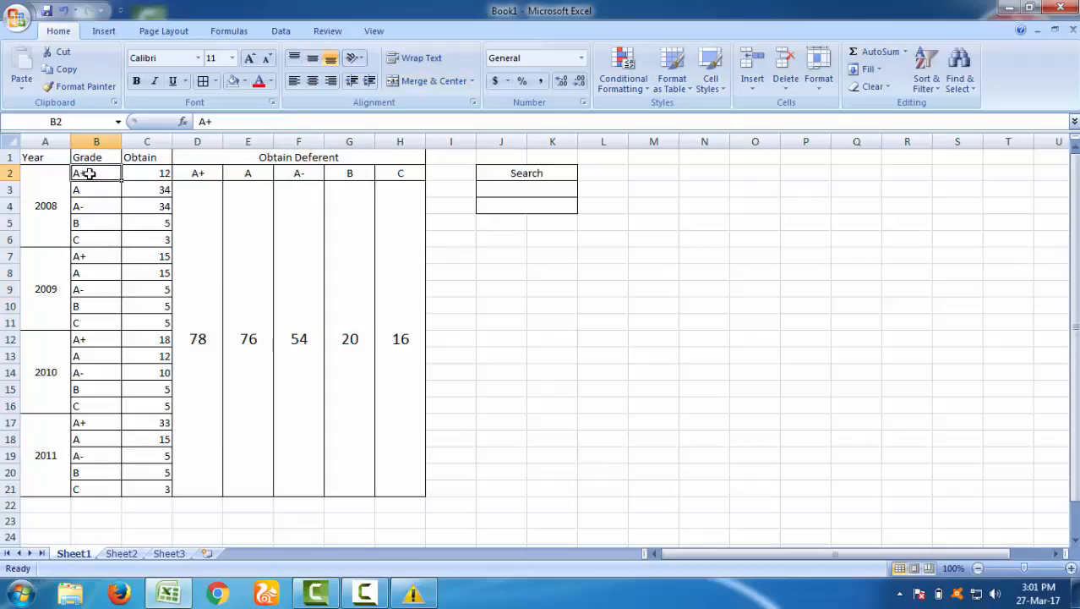
type("b")
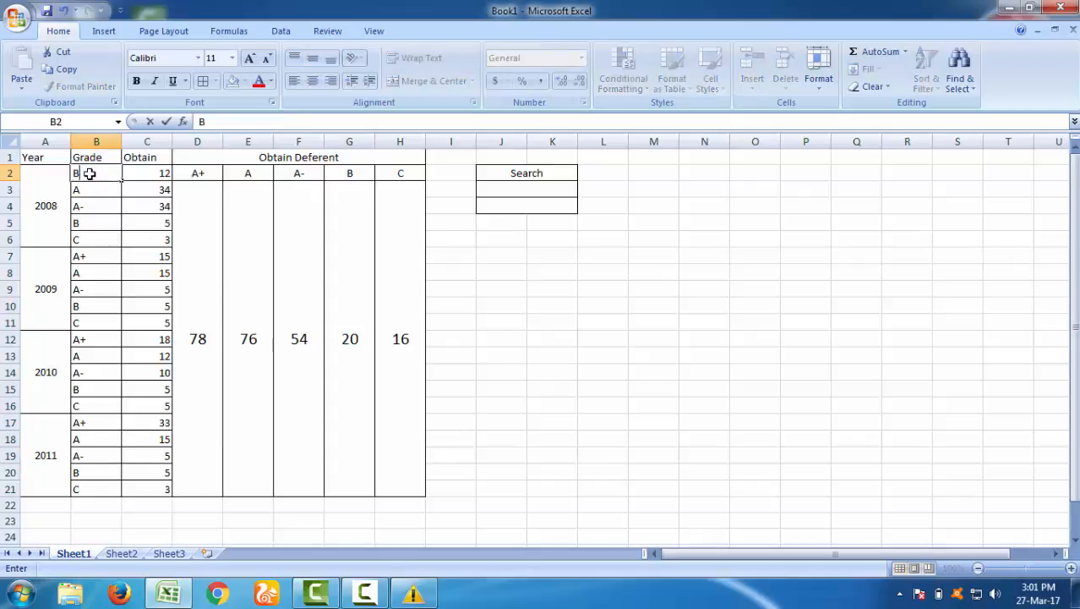
key("Return")
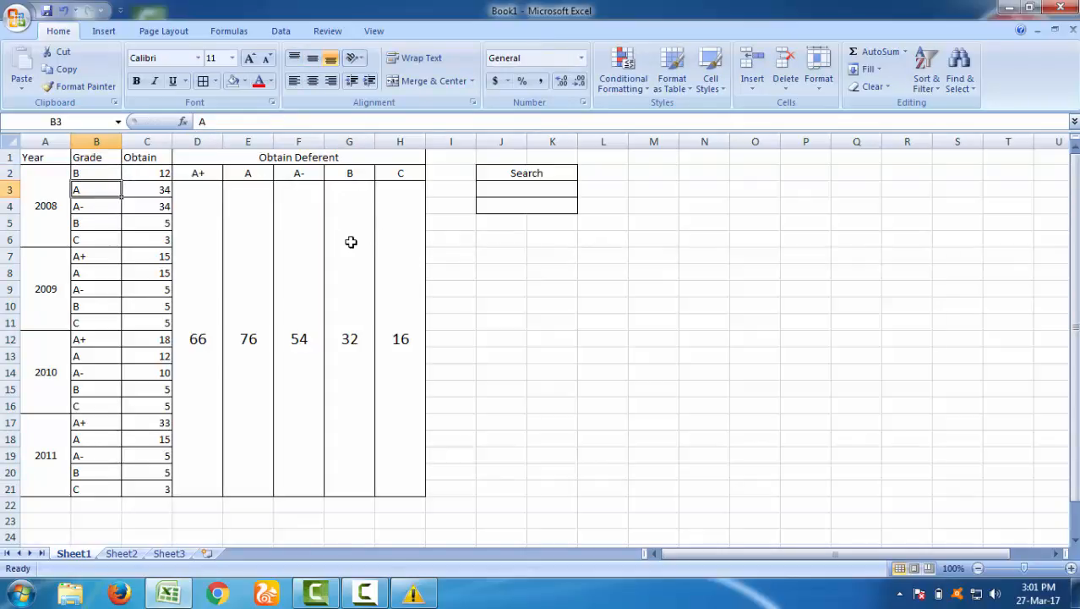
left_click(92, 174)
type("A")
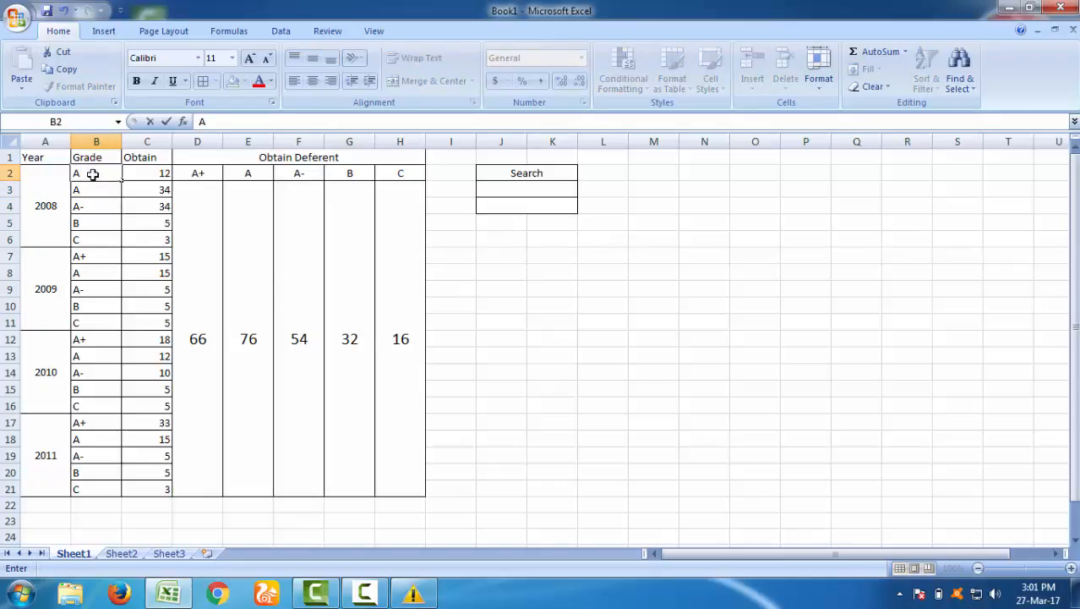
type("+")
key("Return")
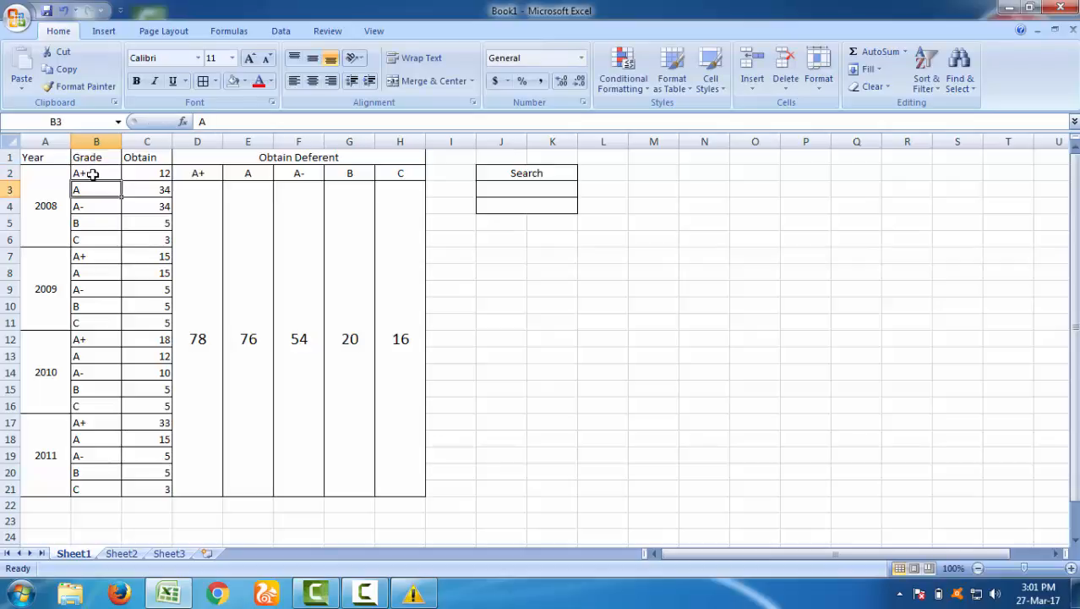
Build the Search result in merged cell J4 with =SUMIF(B2:B21,J3,C2:C21), using J3 as the grade criterion
left_click(514, 190)
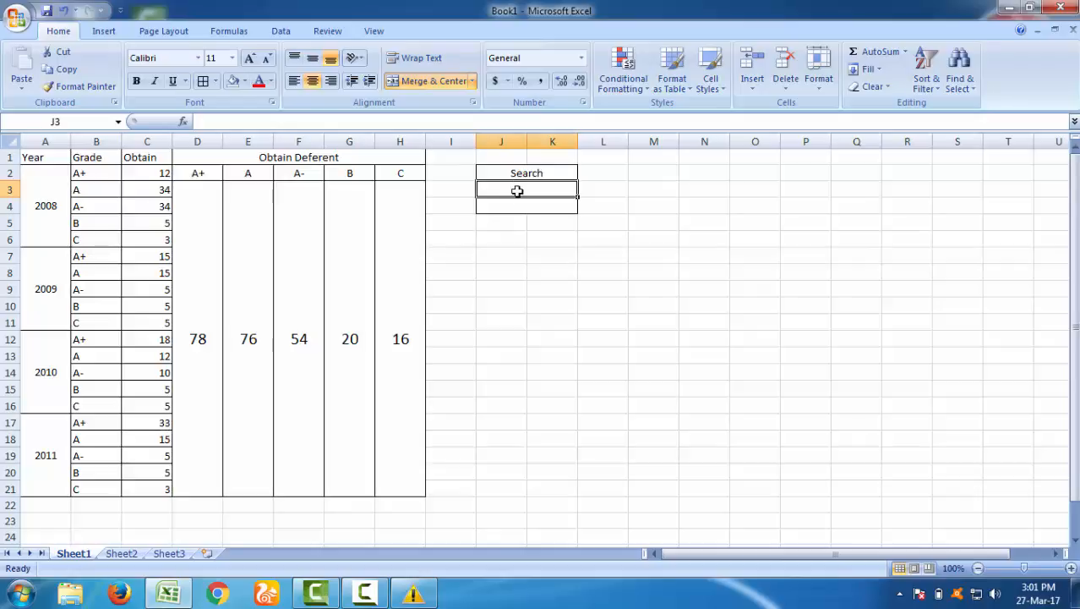
left_click(512, 238)
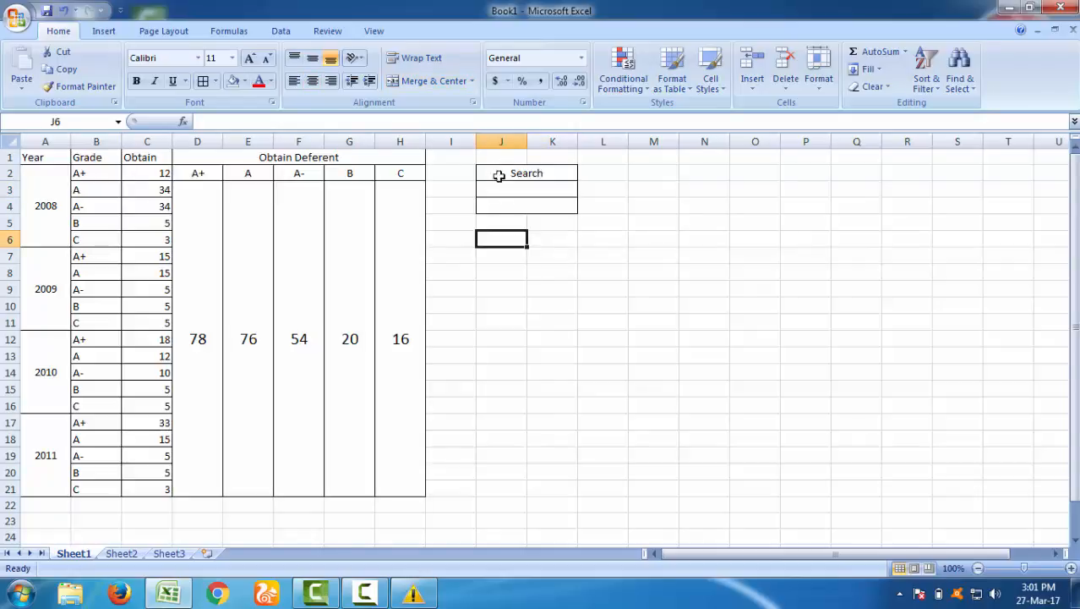
left_click(511, 193)
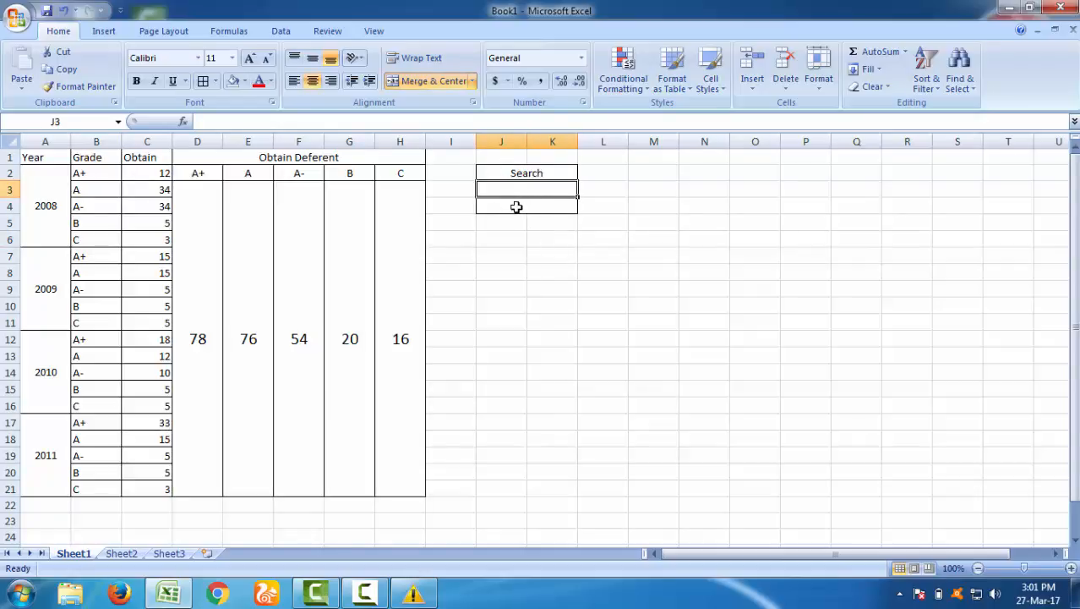
left_click(516, 207)
type("=S")
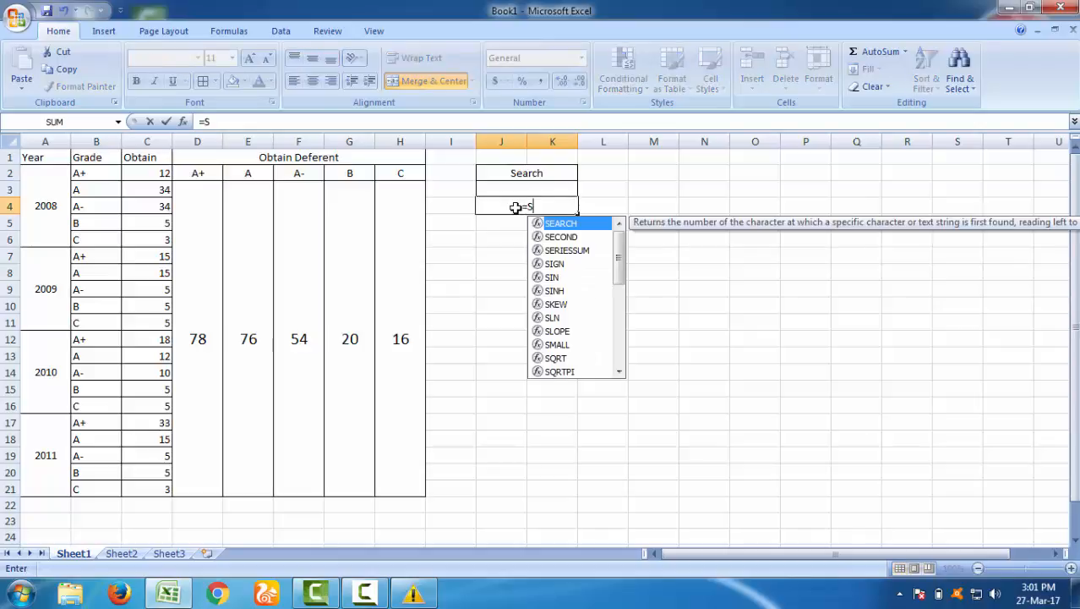
type("UMIF")
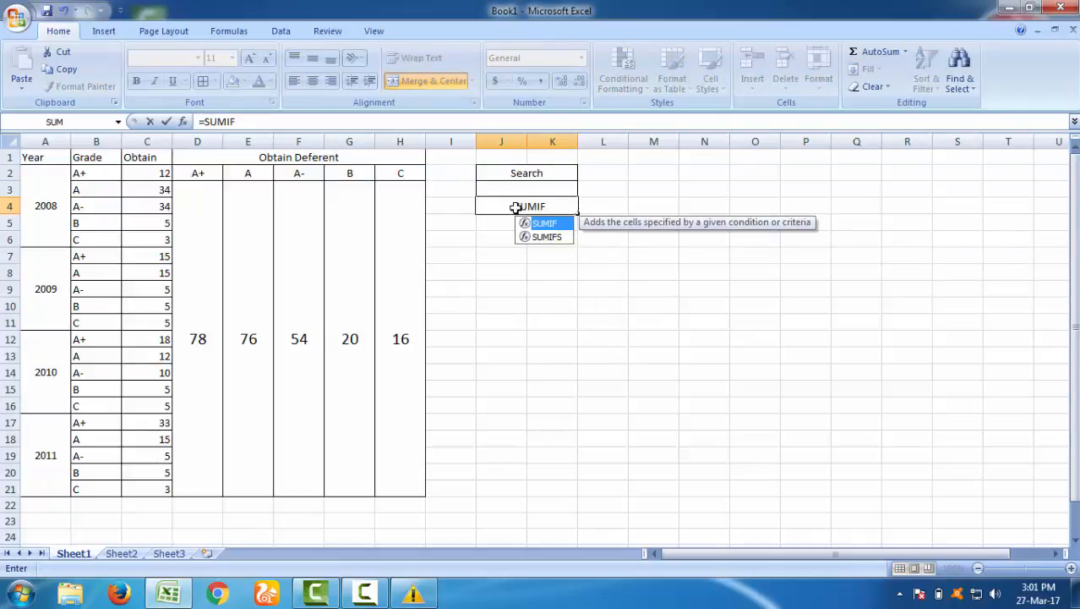
type("(")
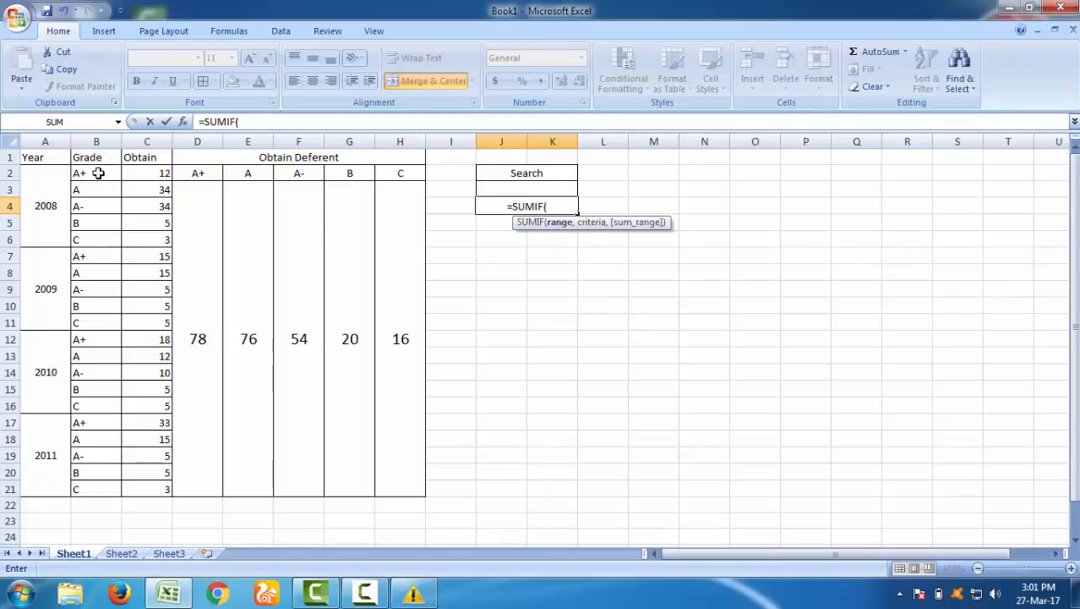
left_click_drag(98, 172, 97, 489)
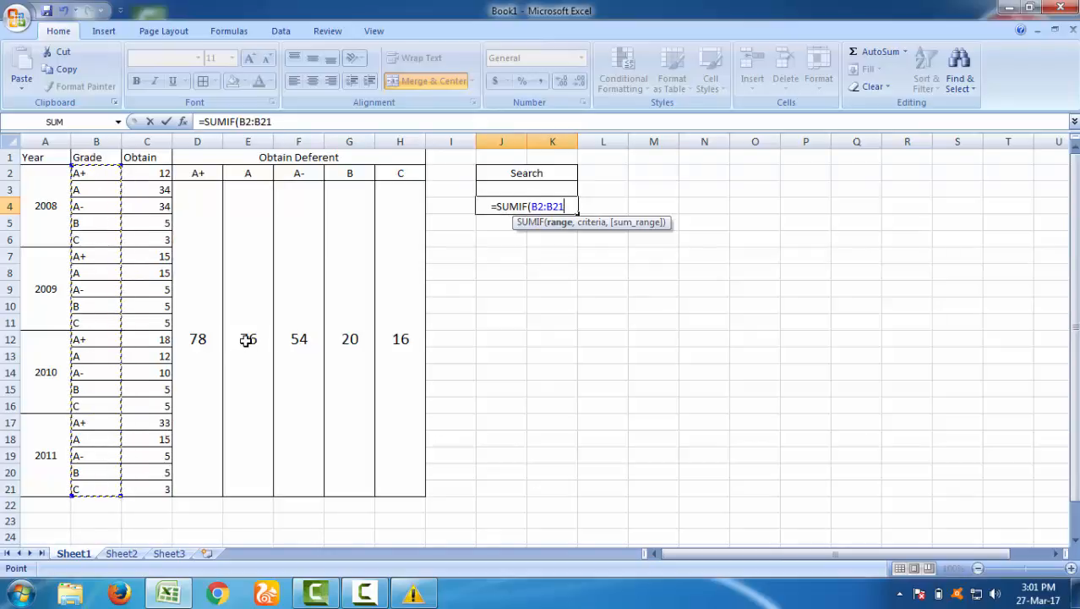
type(",")
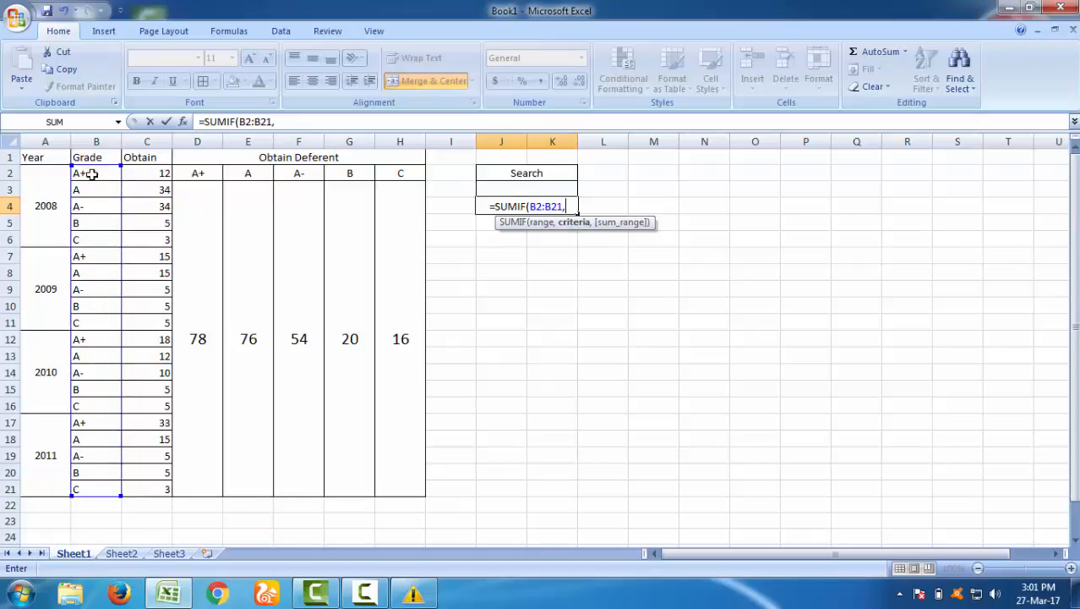
left_click(508, 191)
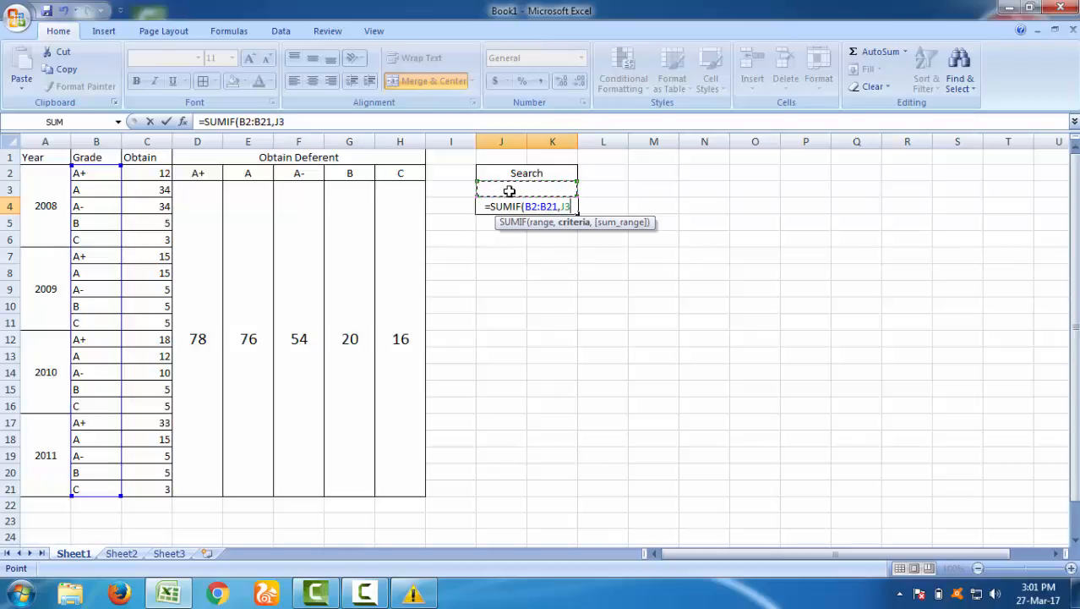
type(",")
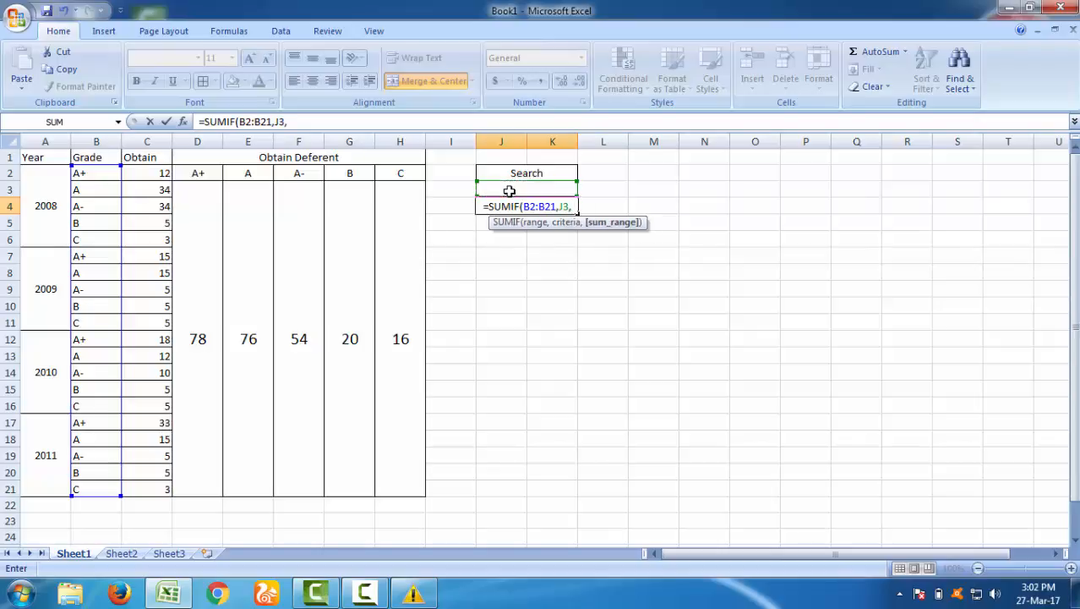
left_click_drag(147, 175, 169, 493)
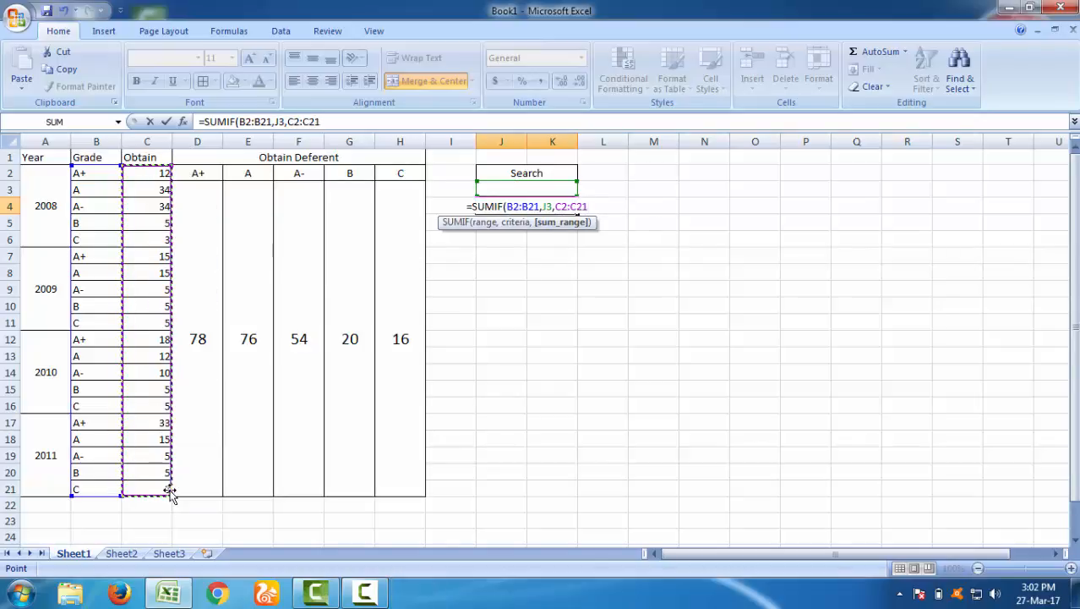
key("Return")
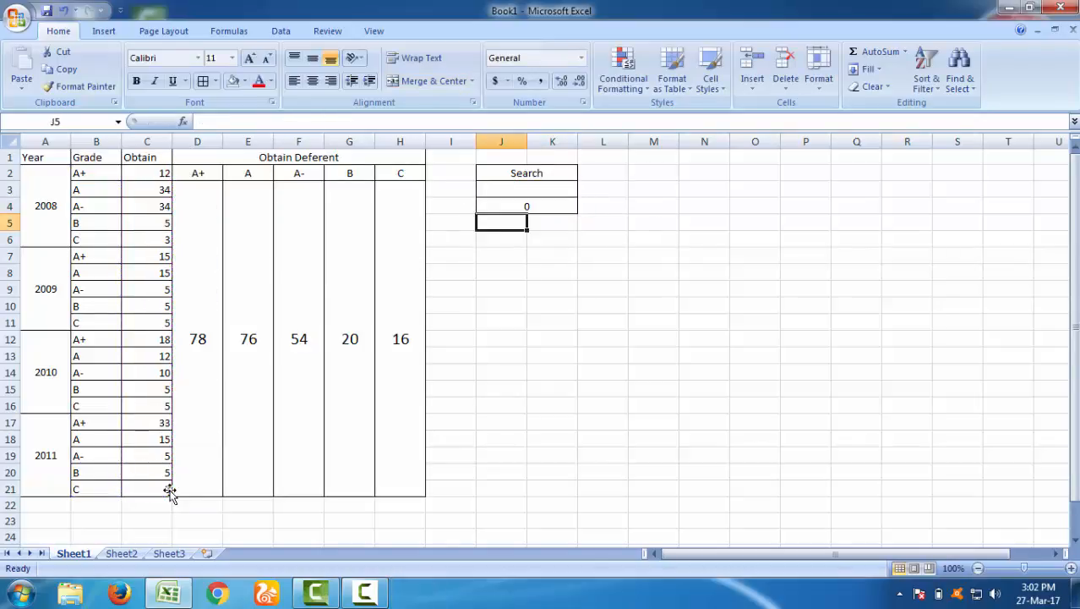
Test the Search box by entering the grades A+, B and C in turn in merged cell J3
left_click(548, 254)
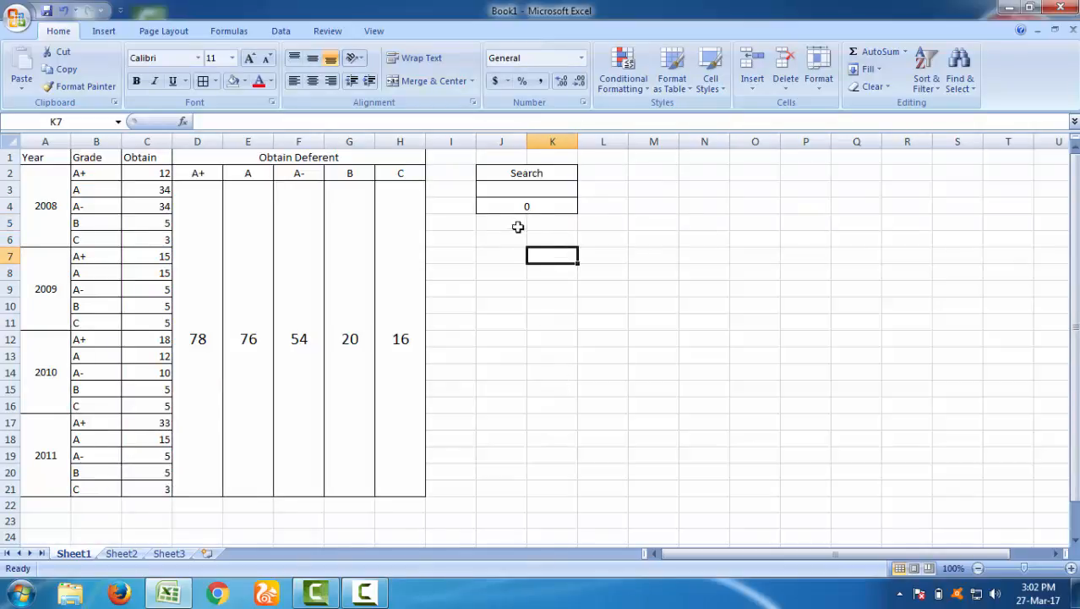
left_click(521, 206)
left_click(521, 190)
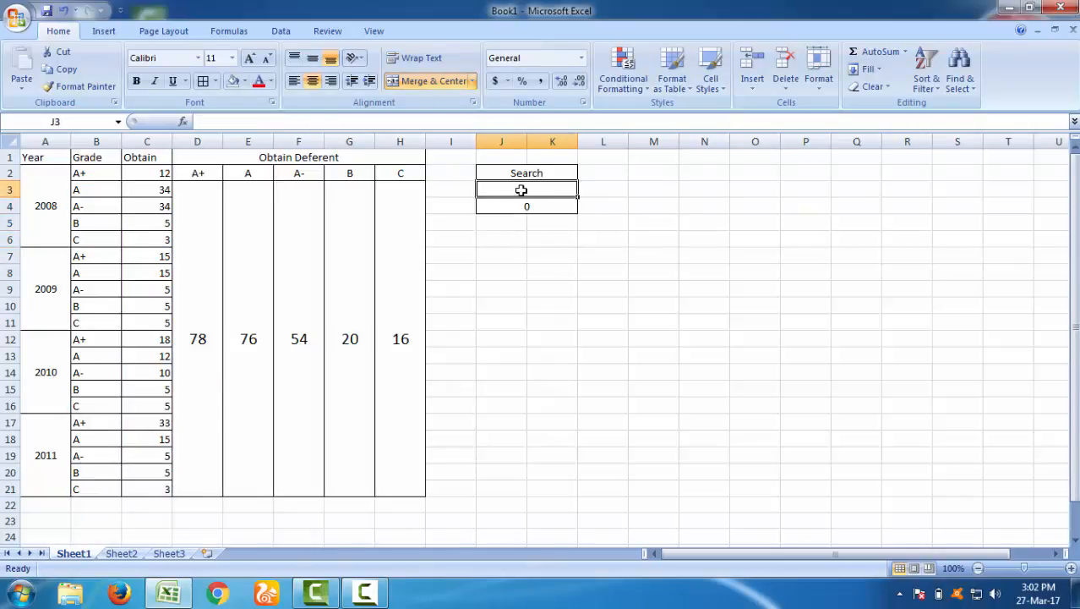
type("A")
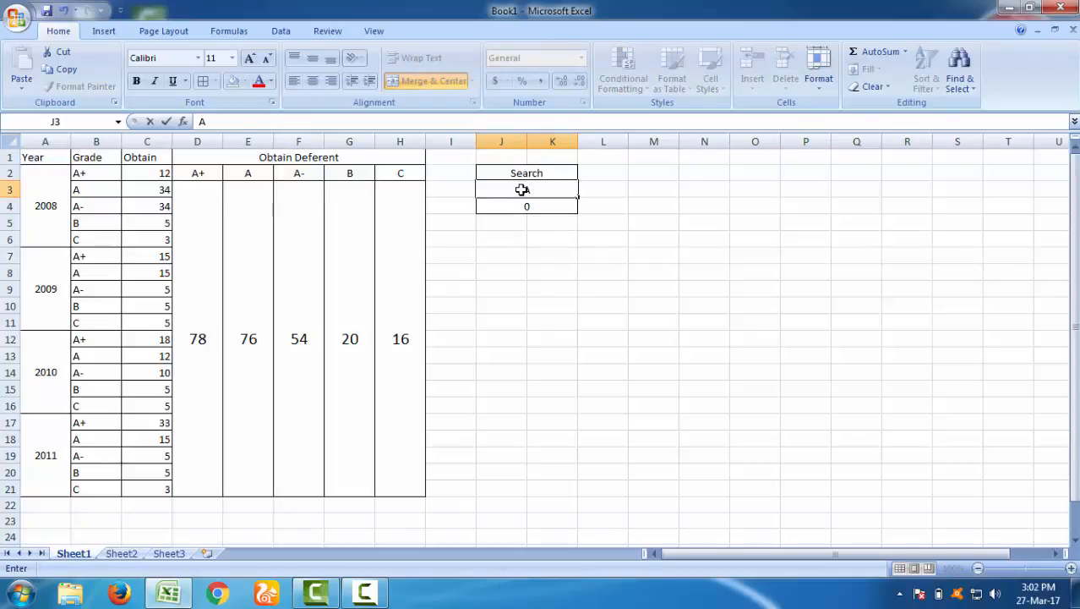
type("+")
key("Return")
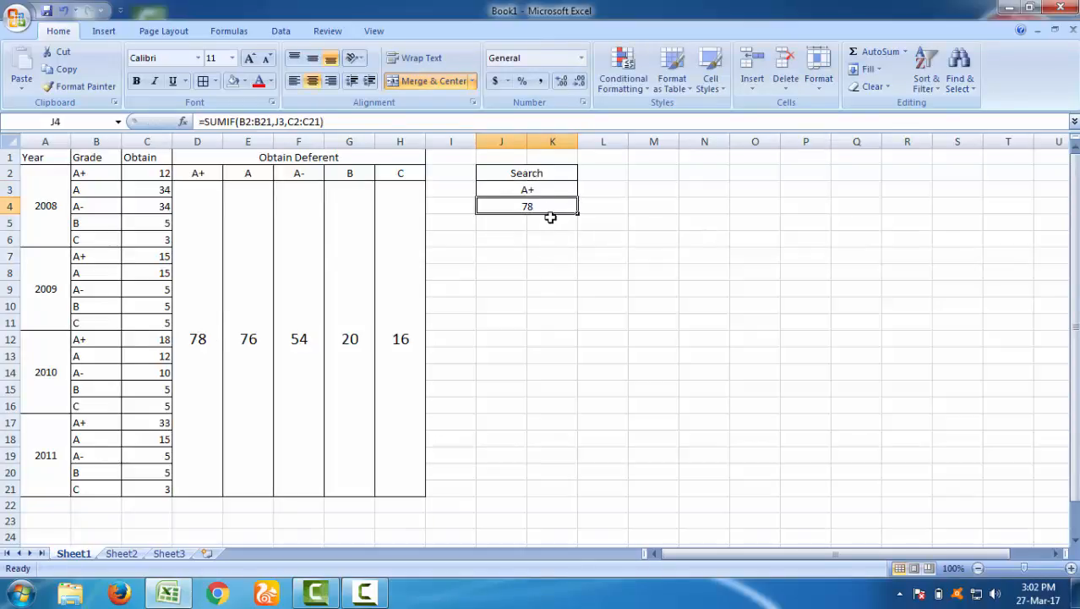
left_click(550, 190)
type("B")
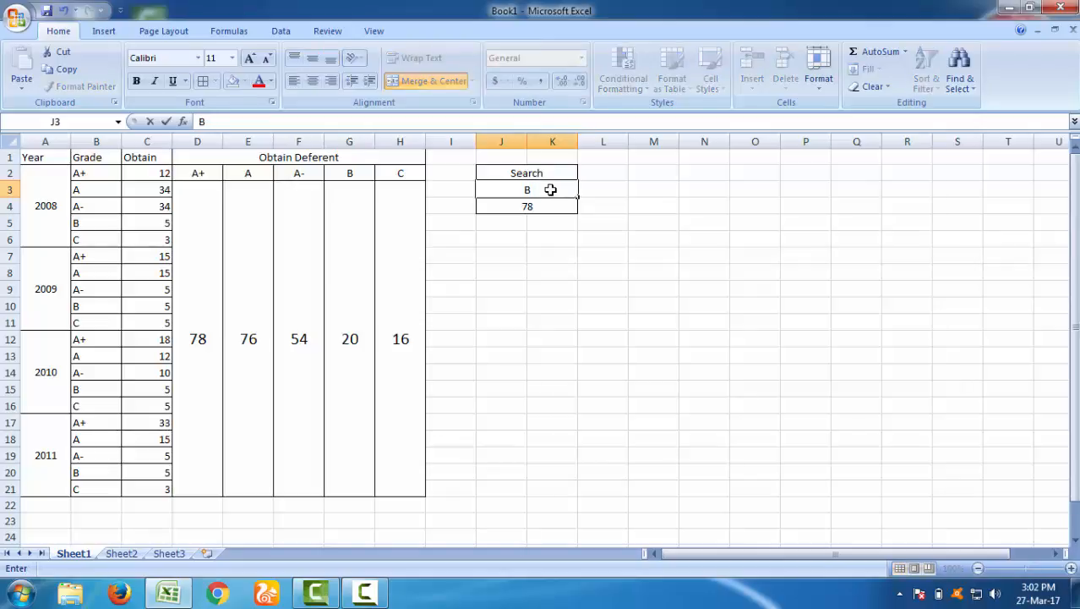
key("Return")
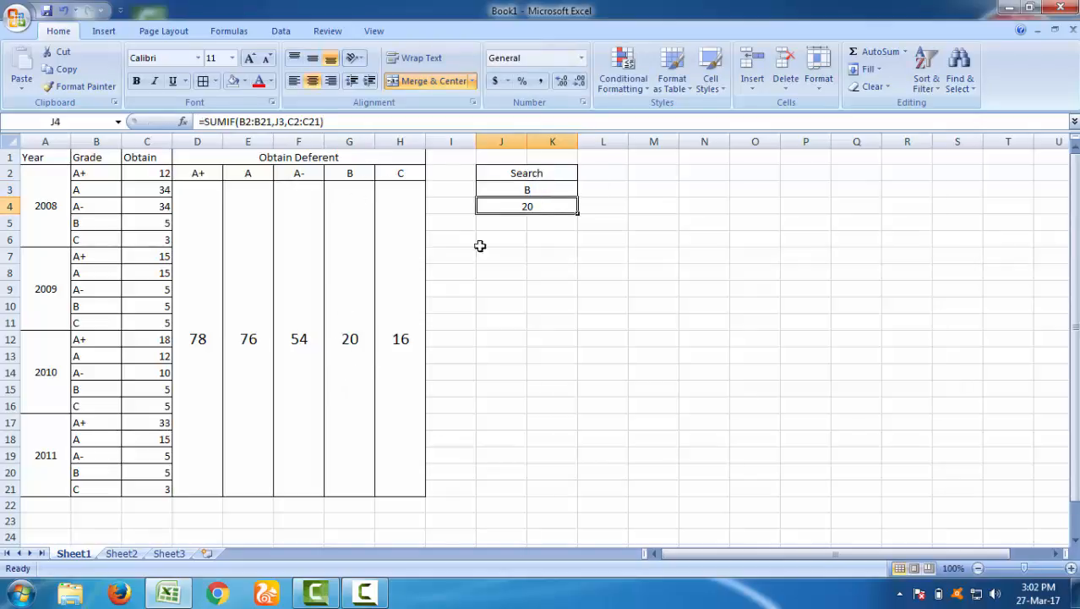
left_click(529, 188)
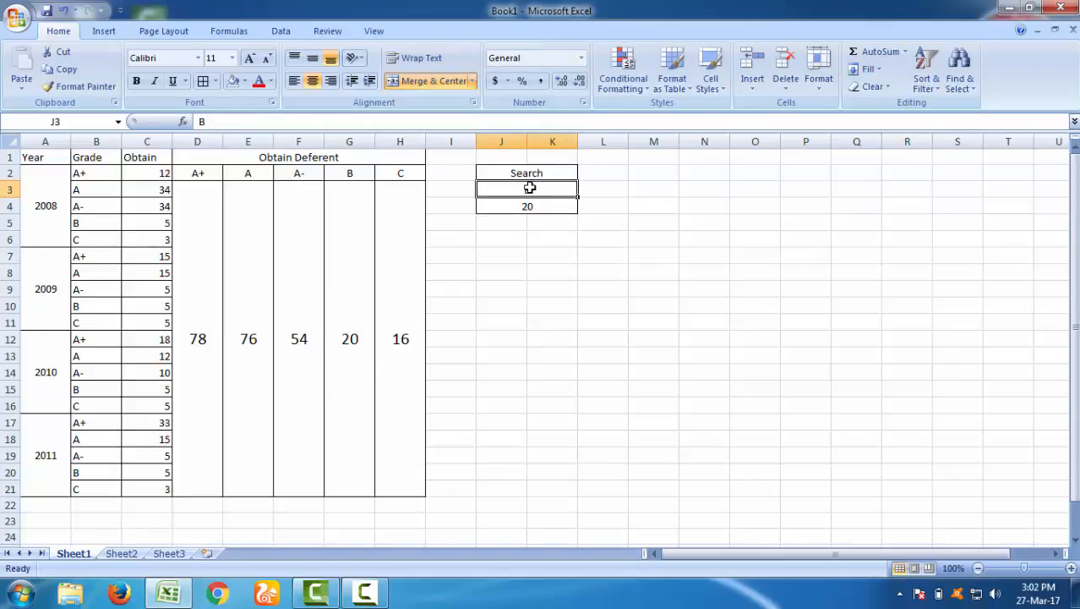
type("C")
key("Return")
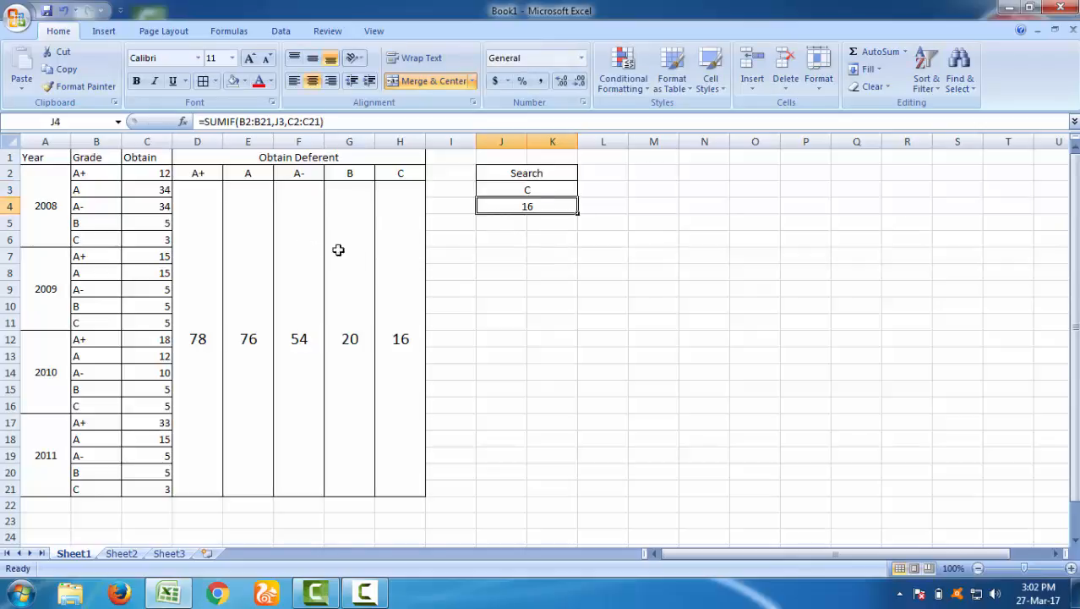
Deselect the Search box and dismiss the Windows color scheme message without choosing an option
left_click(531, 190)
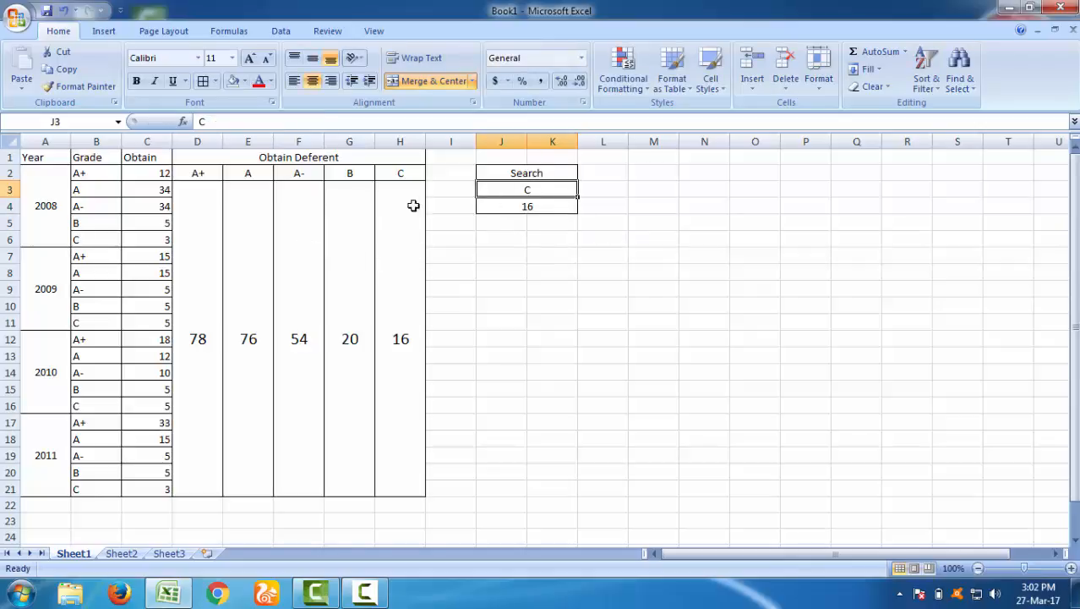
left_click(582, 237)
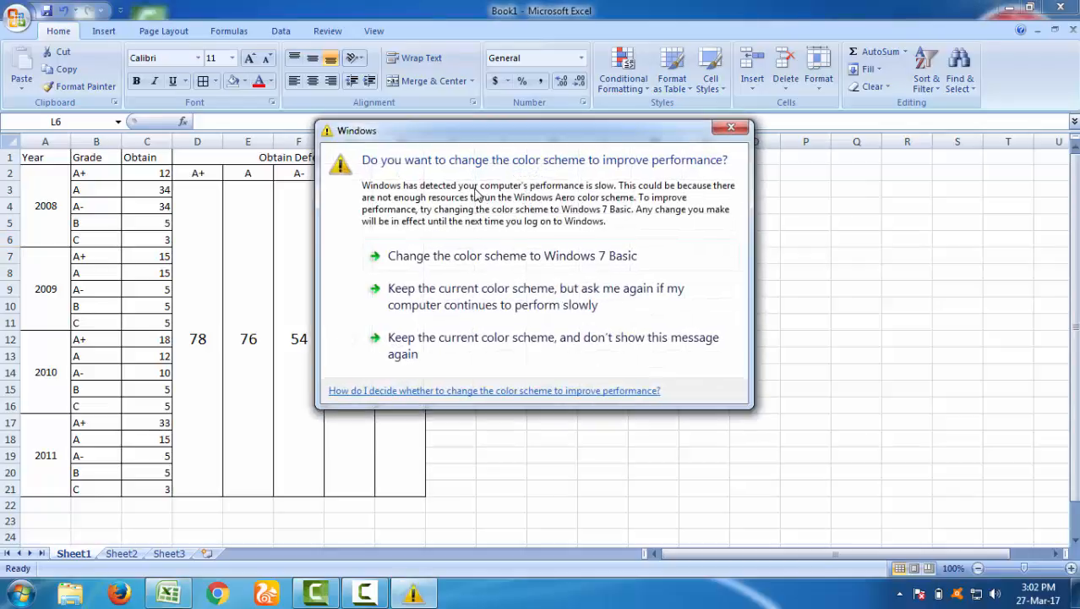
left_click(733, 129)
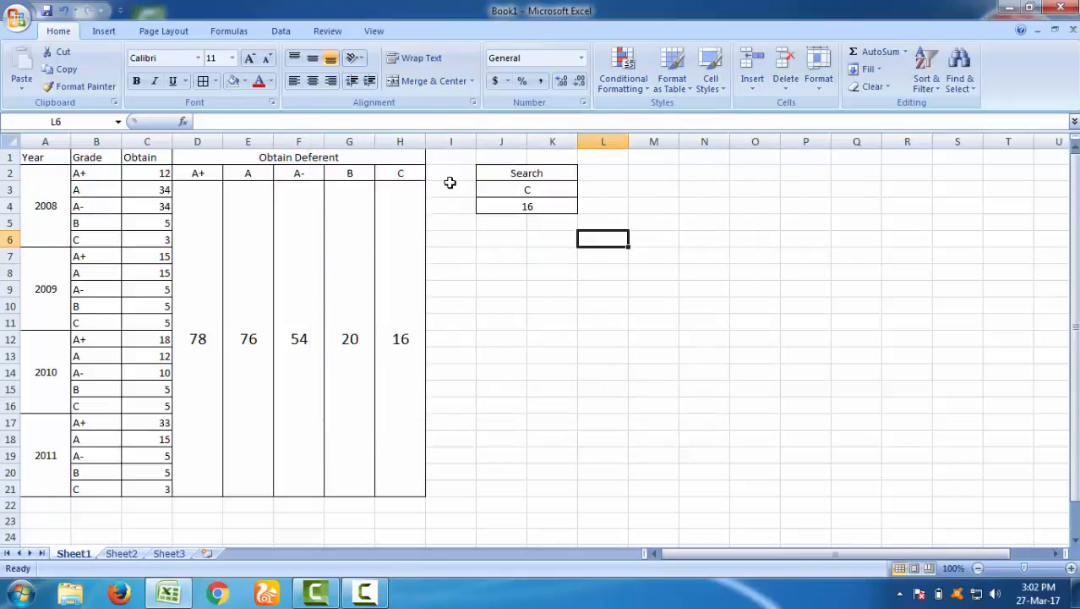